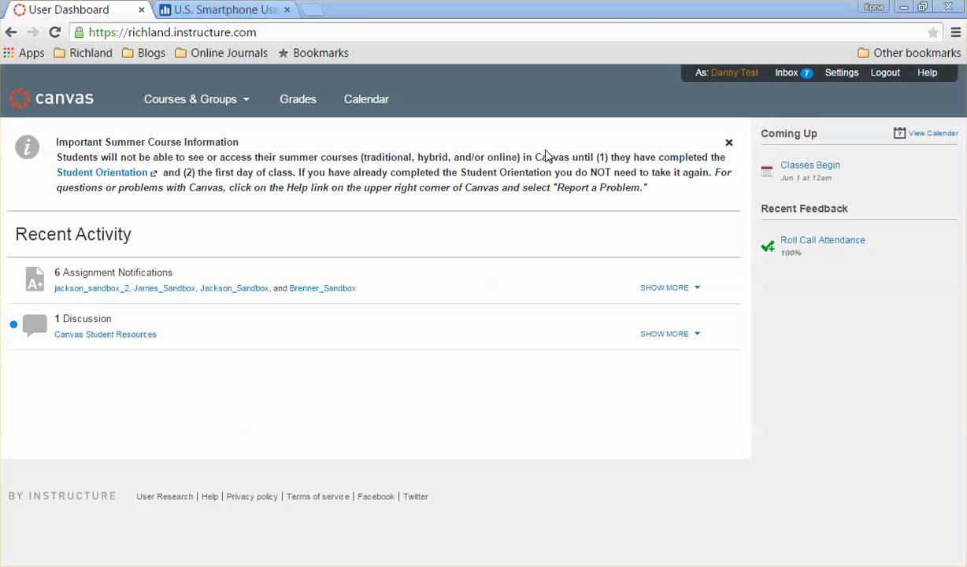
Open the user's personal Files area from the profile page
{"action": "left_click", "coordinate": [734, 76]}
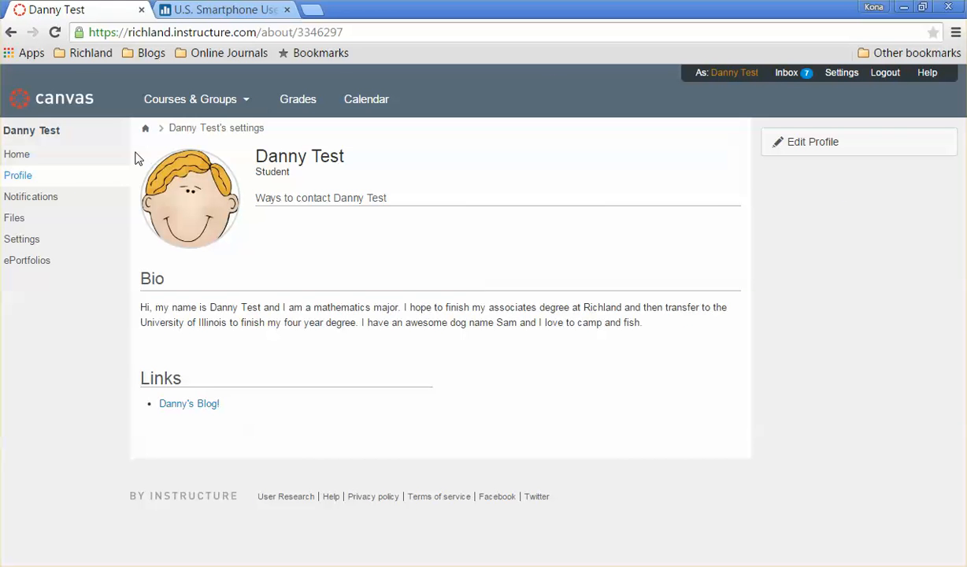
{"action": "left_click", "coordinate": [17, 225]}
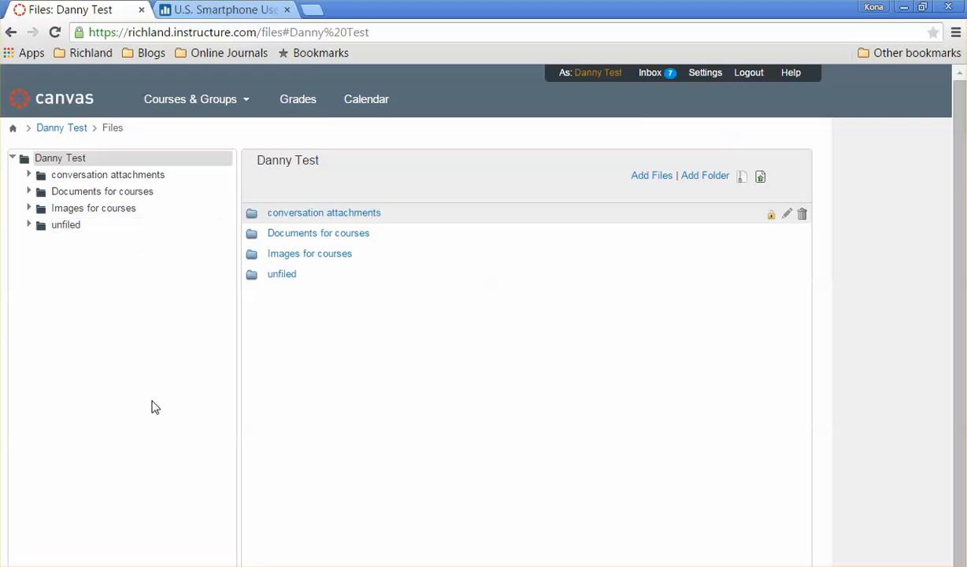
{"action": "scroll", "coordinate": [153, 406], "scroll_direction": "down", "scroll_amount": 1}
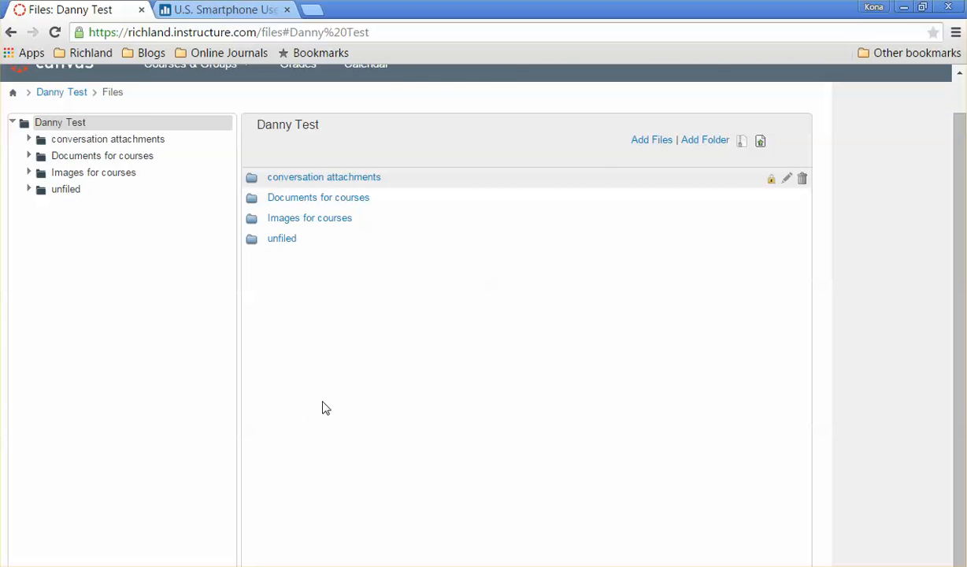
Examine the storage usage shown beneath the personal file tree
{"action": "key", "text": "ctrl+minus"}
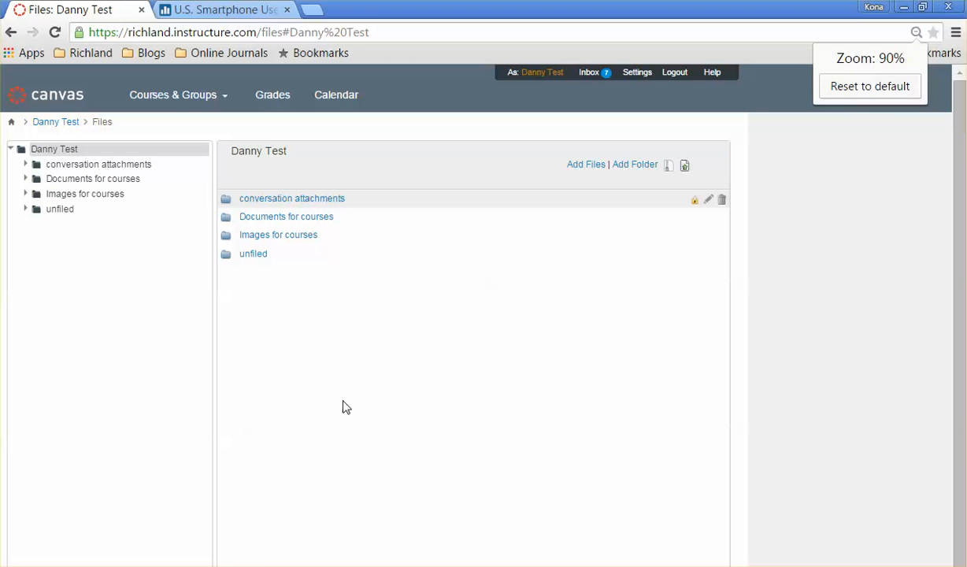
{"action": "left_click_drag", "start_coordinate": [953, 409], "coordinate": [961, 321]}
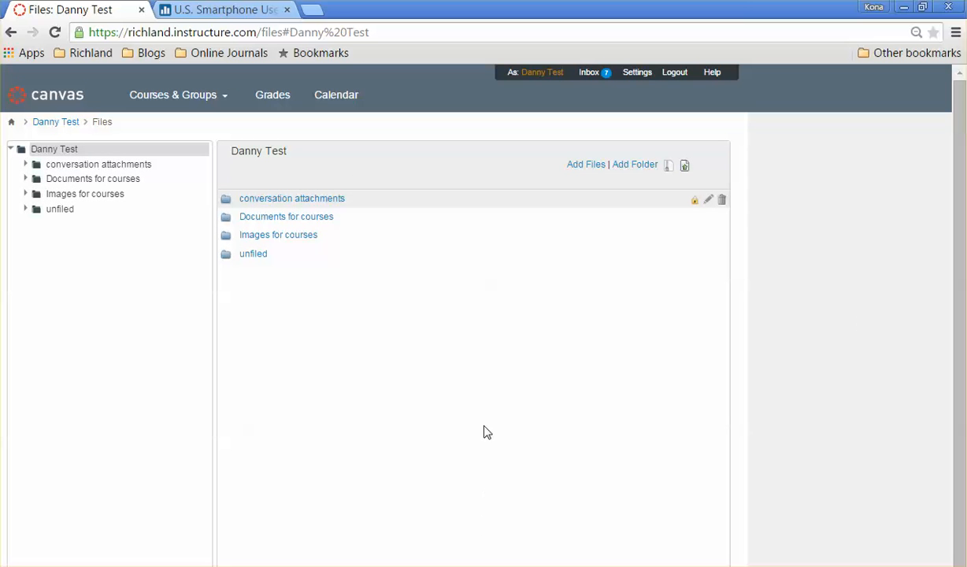
{"action": "left_click", "coordinate": [922, 6]}
{"action": "left_click_drag", "start_coordinate": [575, 130], "coordinate": [549, 27]}
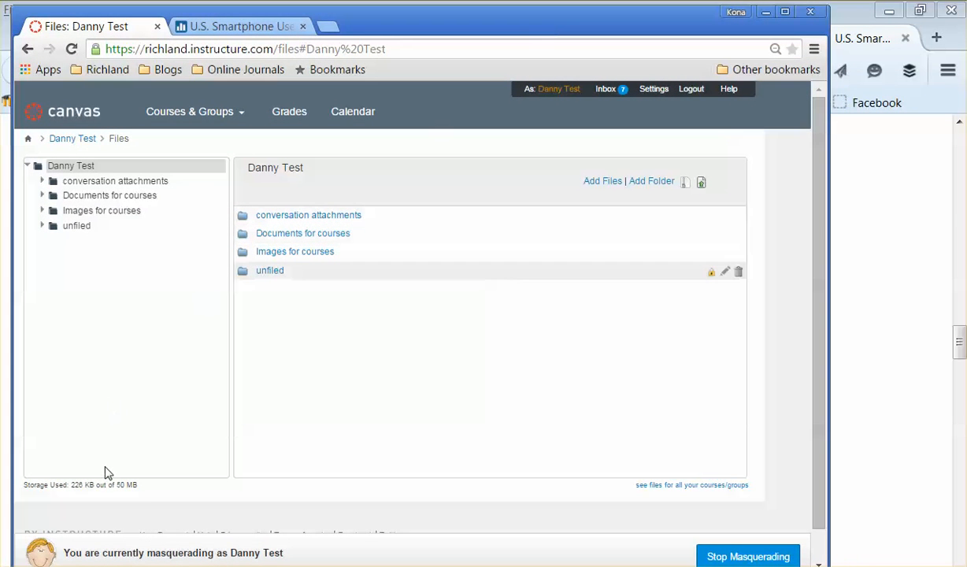
{"action": "left_click_drag", "start_coordinate": [145, 482], "coordinate": [15, 484]}
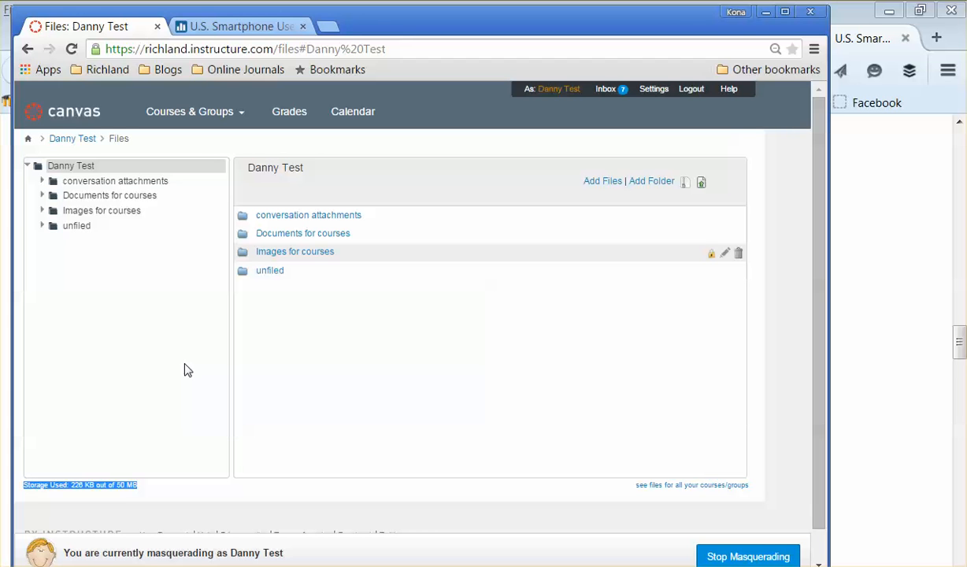
{"action": "left_click", "coordinate": [141, 493]}
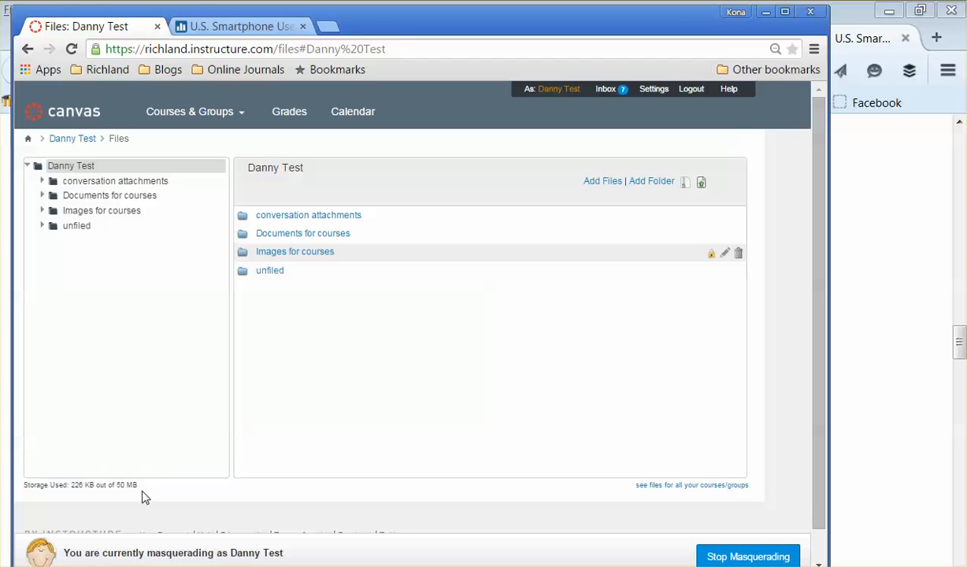
{"action": "left_click_drag", "start_coordinate": [77, 486], "coordinate": [138, 486]}
{"action": "left_click", "coordinate": [785, 10]}
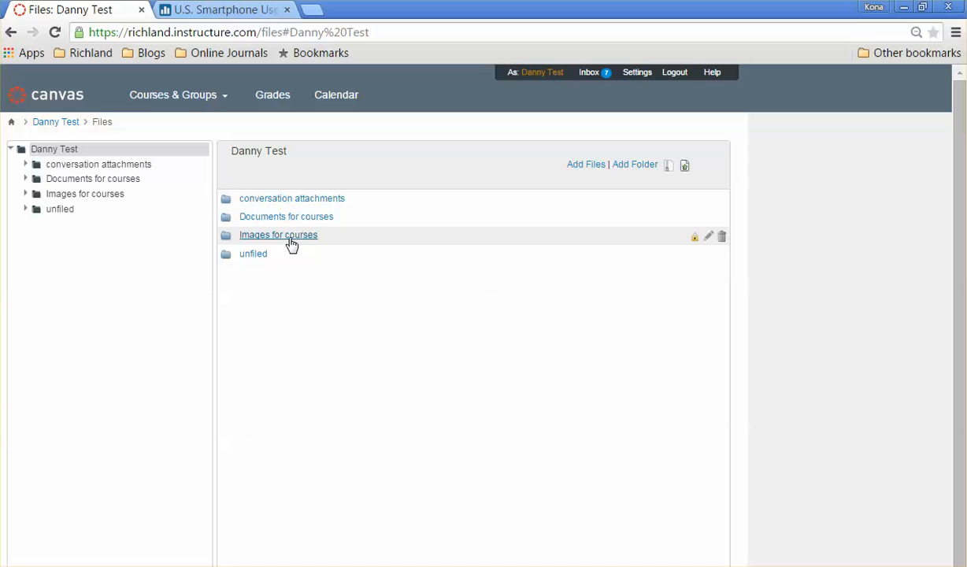
Create a new folder named "Example image folder" in the personal files
{"action": "left_click", "coordinate": [636, 167]}
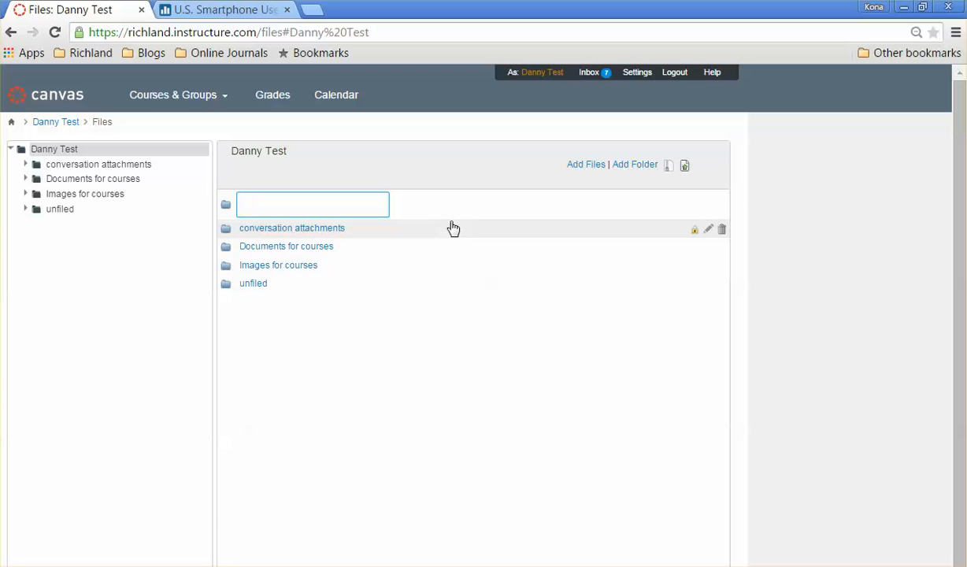
{"action": "type", "text": "Example image folder"}
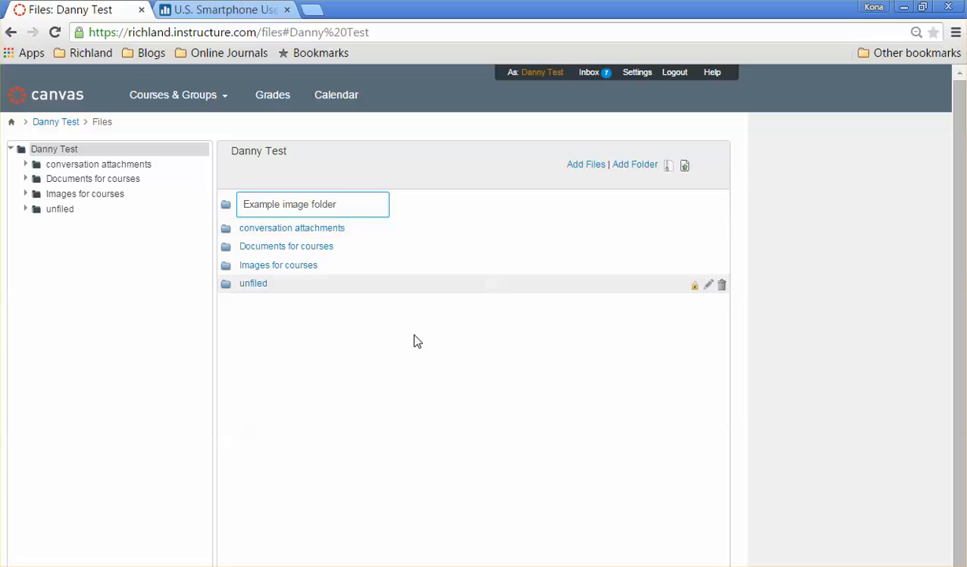
{"action": "key", "text": "Return"}
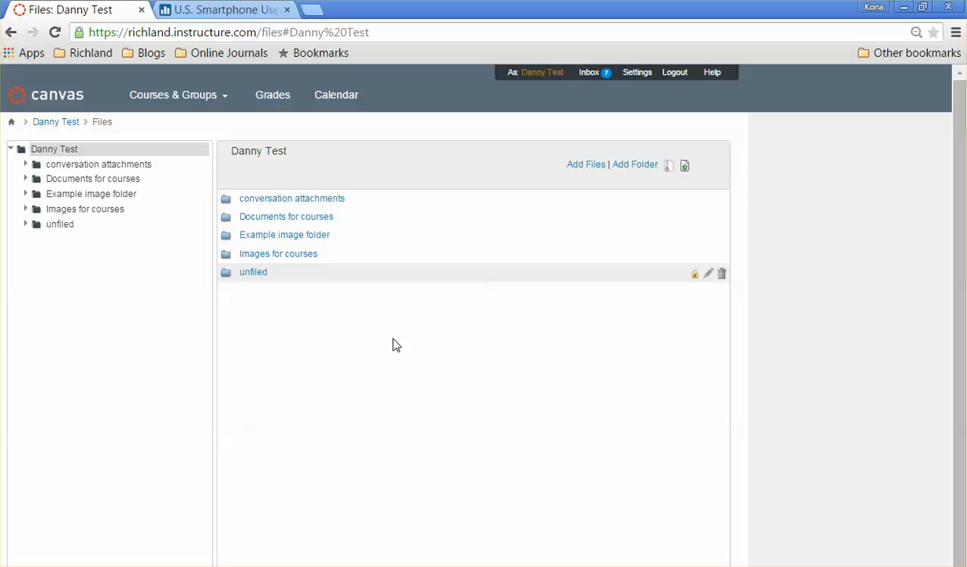
Upload SmartphoneGraph from the Math170.171 Images folder into Example image folder
{"action": "left_click", "coordinate": [299, 236]}
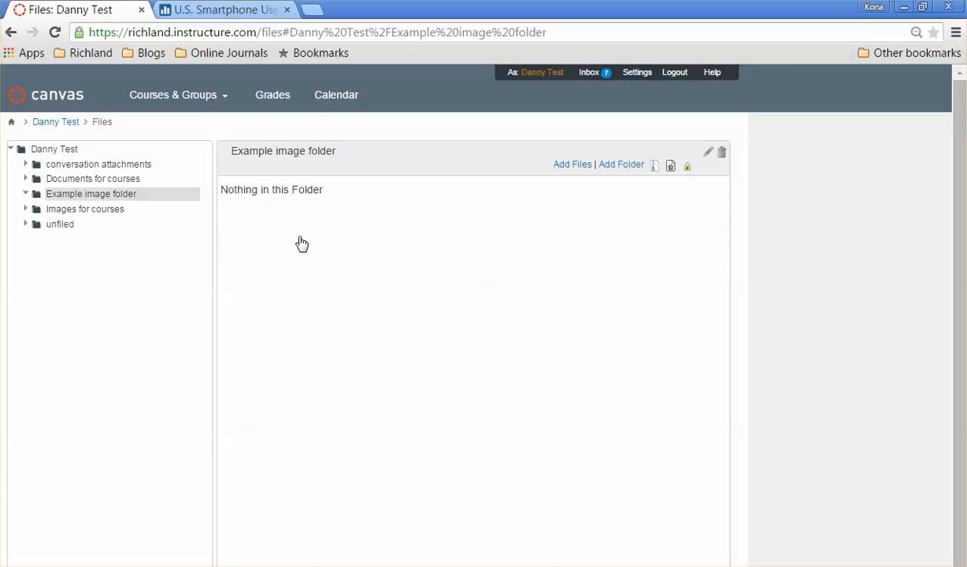
{"action": "left_click", "coordinate": [572, 165]}
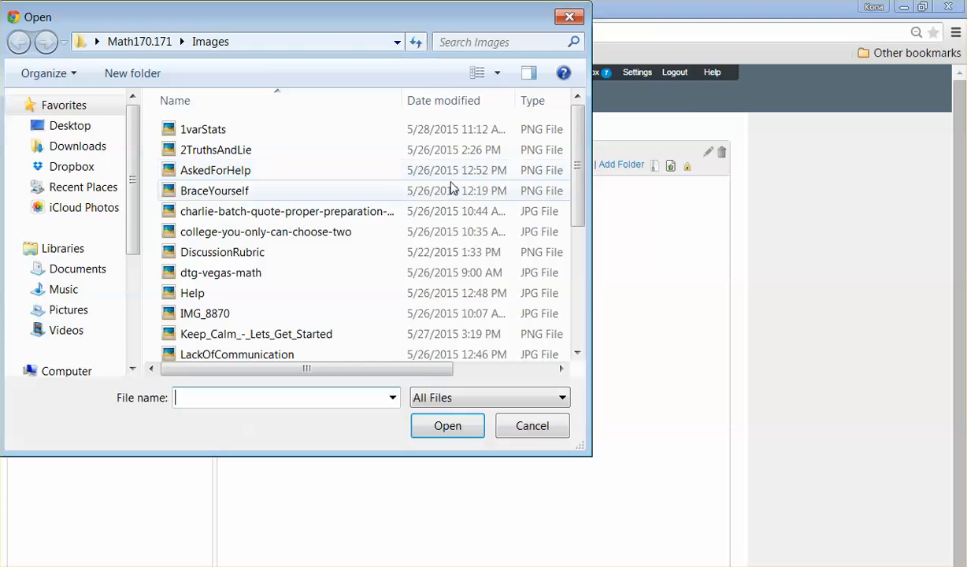
{"action": "left_click_drag", "start_coordinate": [201, 16], "coordinate": [360, 98]}
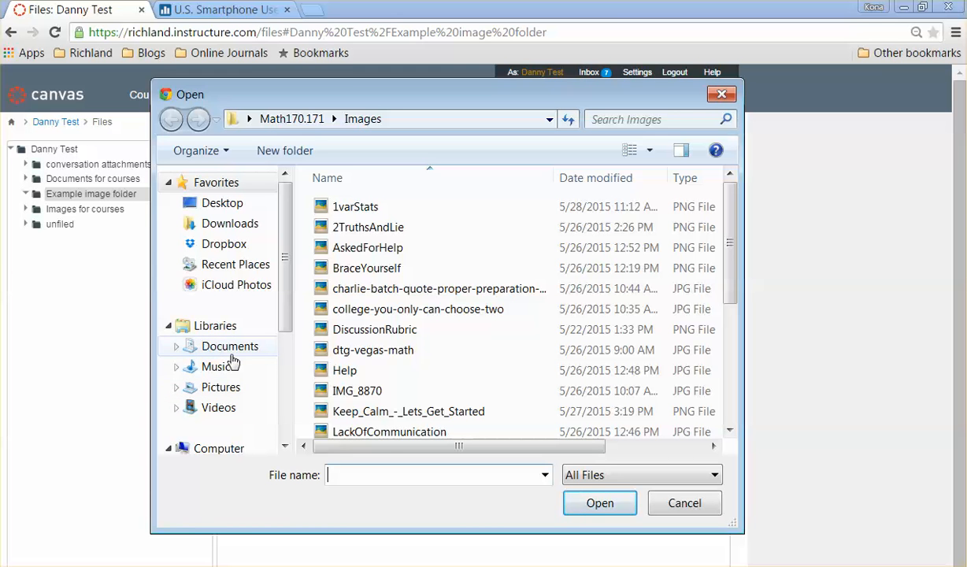
{"action": "scroll", "coordinate": [551, 315], "scroll_direction": "down", "scroll_amount": 4}
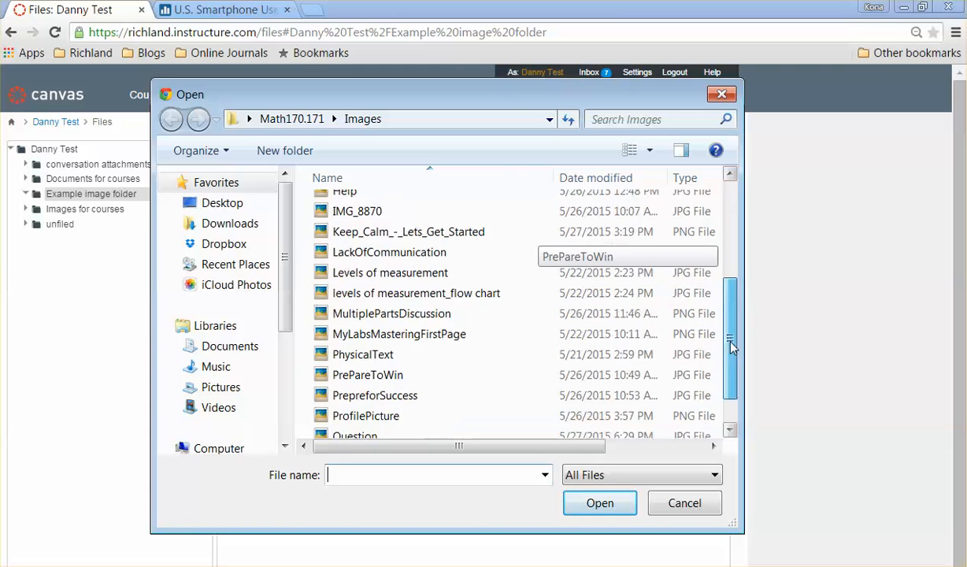
{"action": "left_click", "coordinate": [418, 409]}
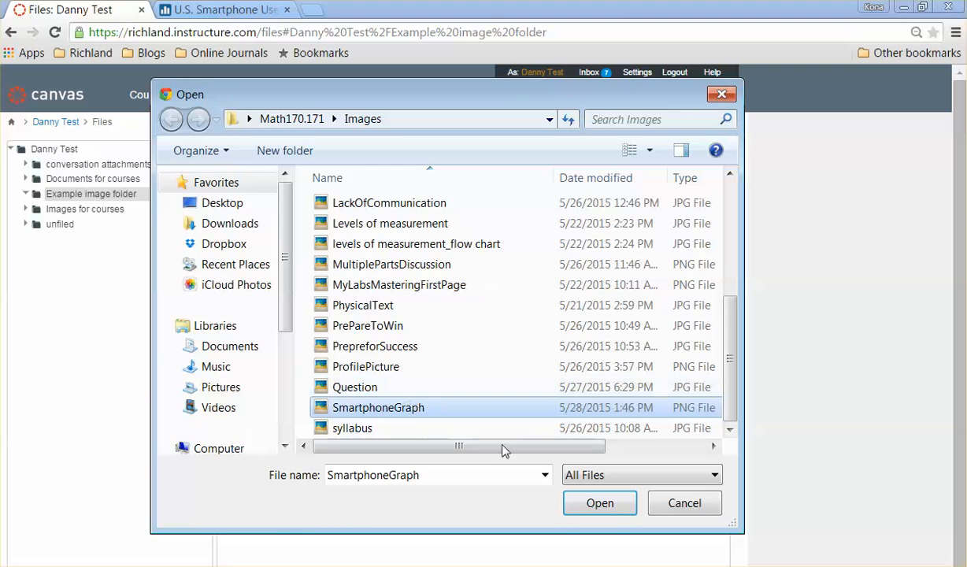
{"action": "left_click", "coordinate": [597, 503]}
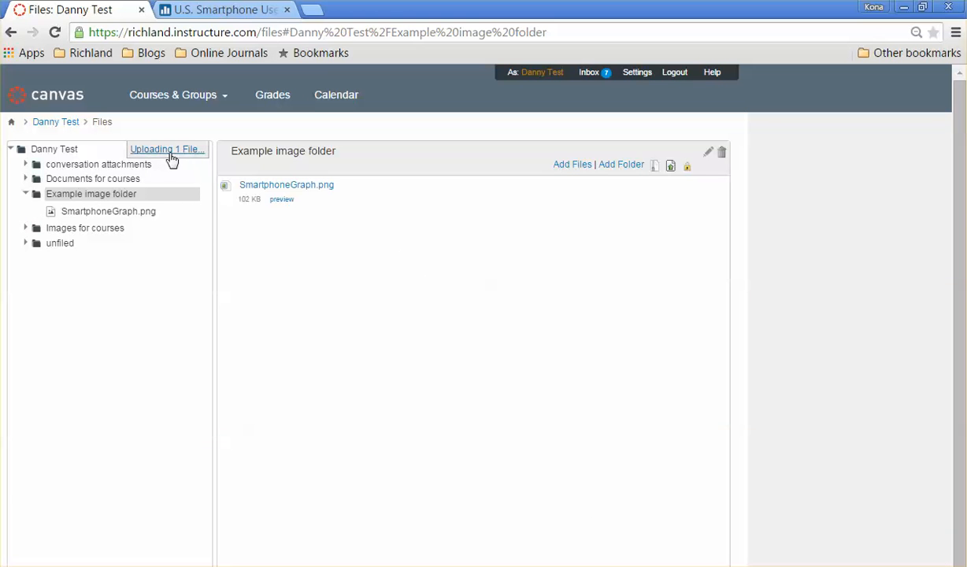
Preview the uploaded SmartphoneGraph.png image
{"action": "left_click", "coordinate": [281, 200]}
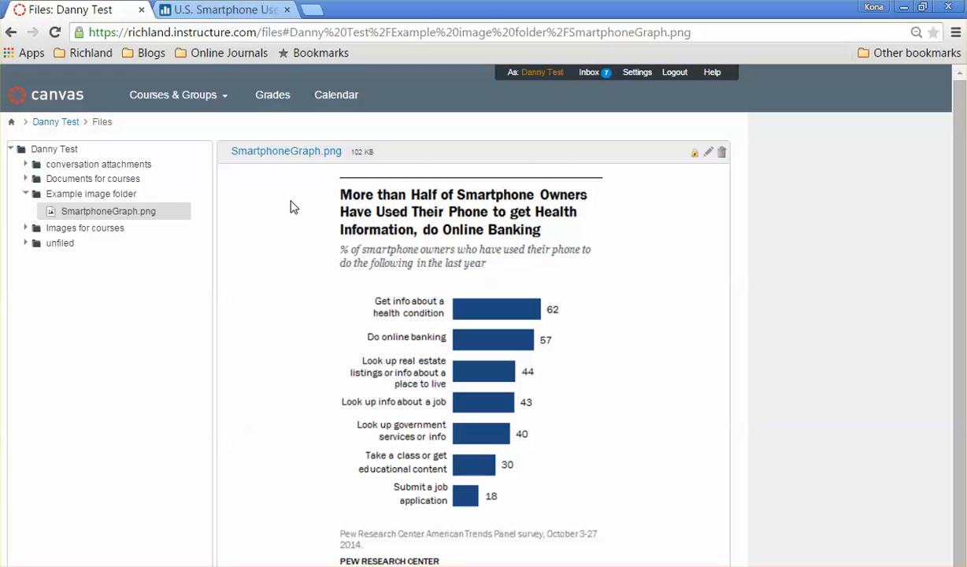
{"action": "scroll", "coordinate": [638, 333], "scroll_direction": "down", "scroll_amount": 1}
{"action": "scroll", "coordinate": [639, 332], "scroll_direction": "up", "scroll_amount": 1}
Open the Example Discussion in the Canvas Student Resources course modules
{"action": "left_click", "coordinate": [184, 111]}
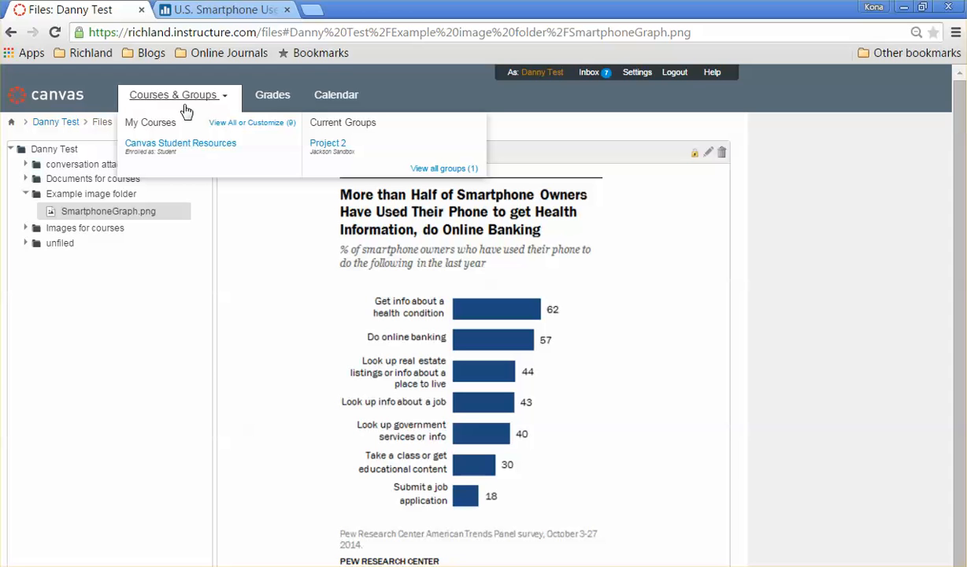
{"action": "left_click", "coordinate": [196, 148]}
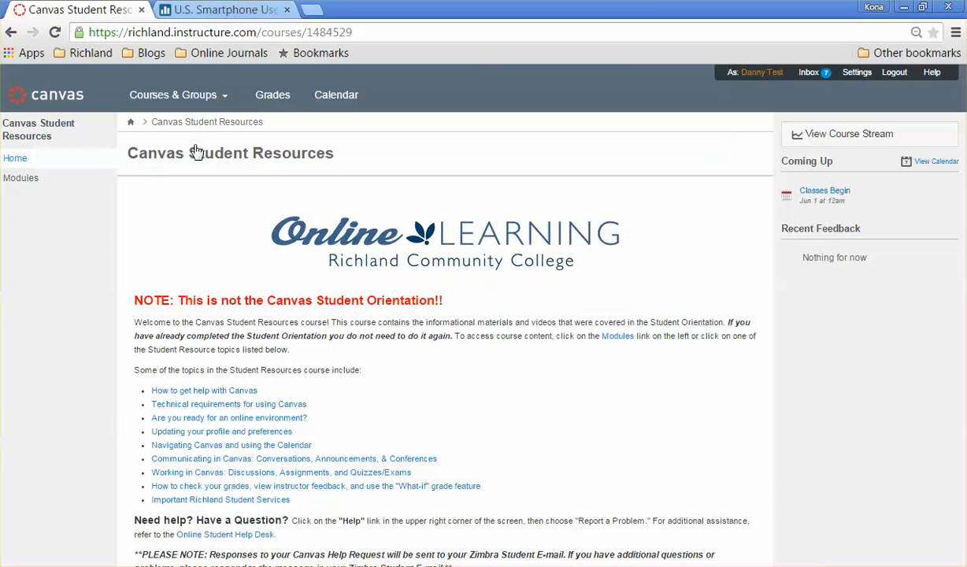
{"action": "left_click", "coordinate": [298, 475]}
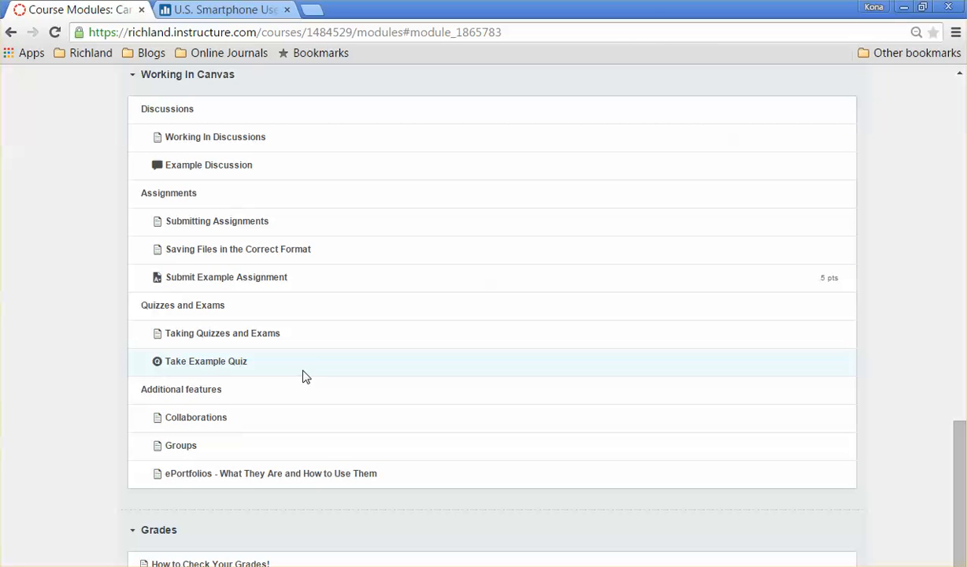
{"action": "left_click", "coordinate": [209, 166]}
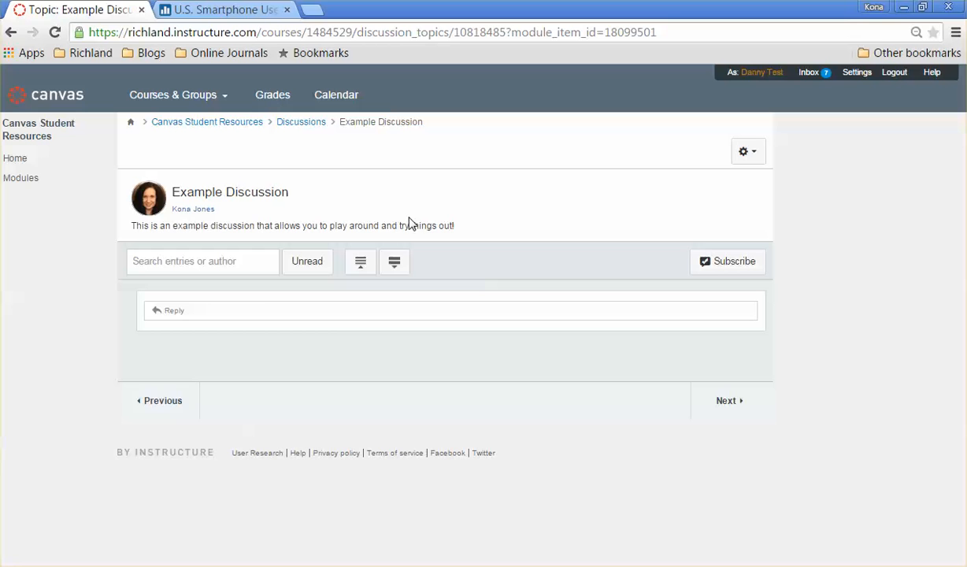
Start a reply and enter the lines "Name of your article" and "Link to article"
{"action": "left_click", "coordinate": [199, 311]}
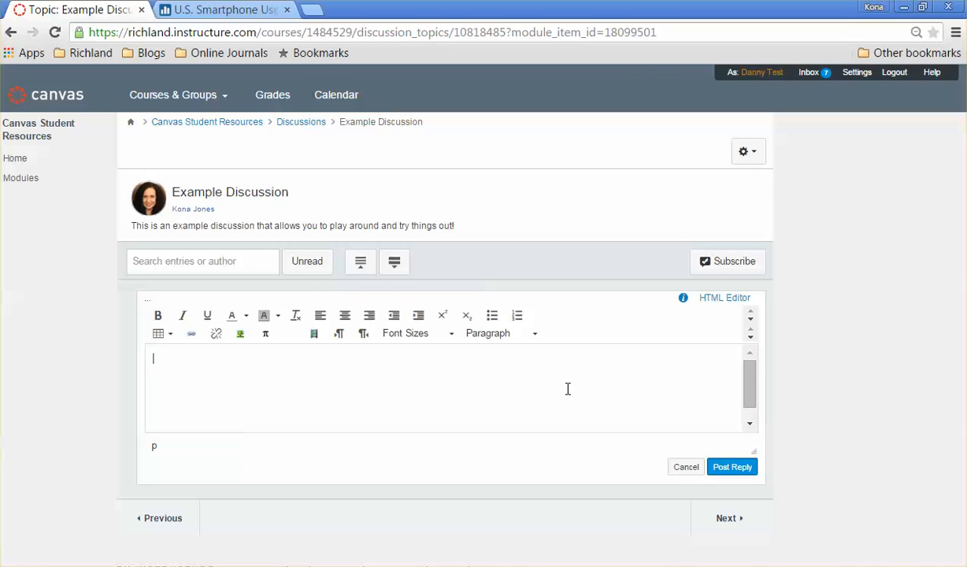
{"action": "type", "text": "N"}
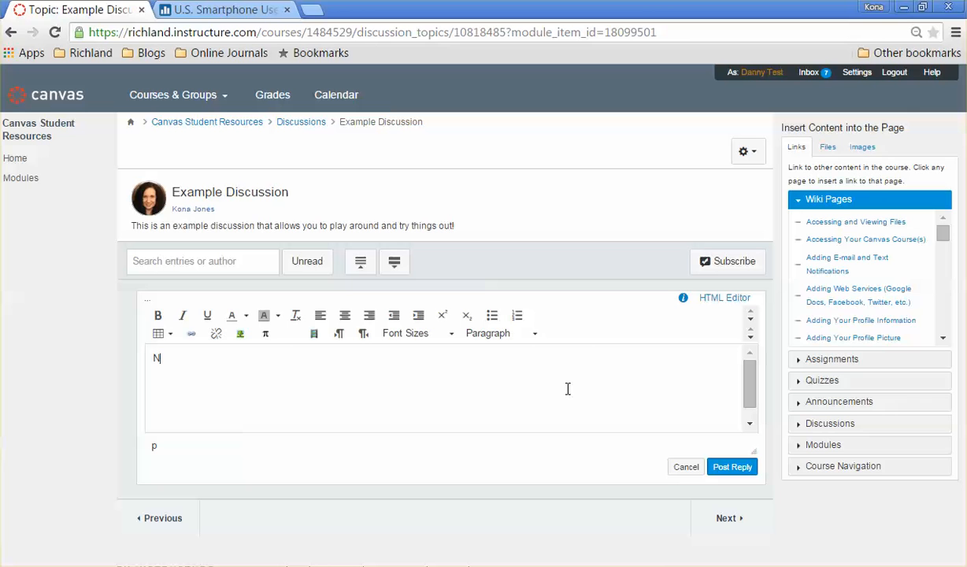
{"action": "type", "text": "ame of your article"}
{"action": "type", "text": "Link to artic"}
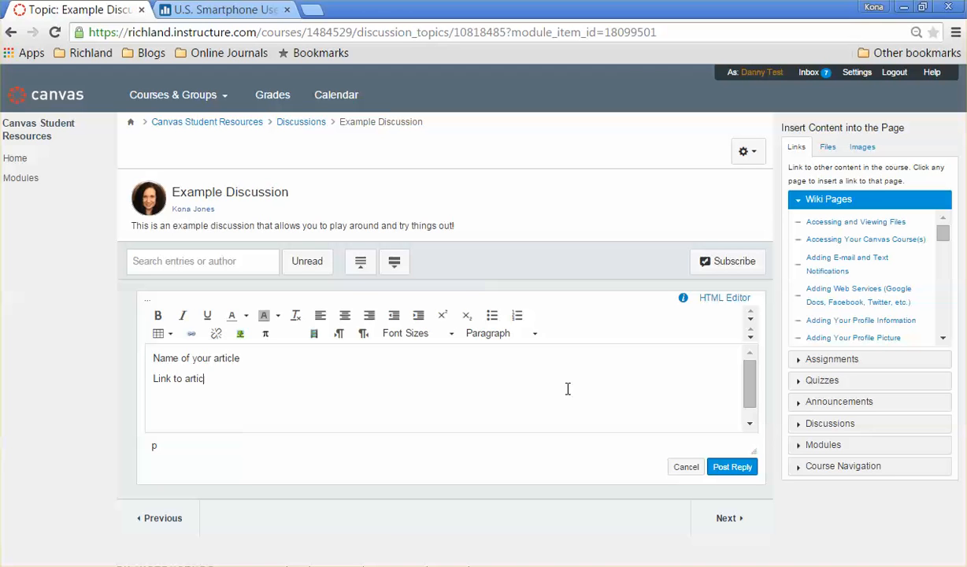
{"action": "type", "text": "le"}
{"action": "key", "text": "Return"}
Open the image insert dialog and pick SmartphoneGraph.png from Example image folder in the Canvas files
{"action": "left_click", "coordinate": [240, 335]}
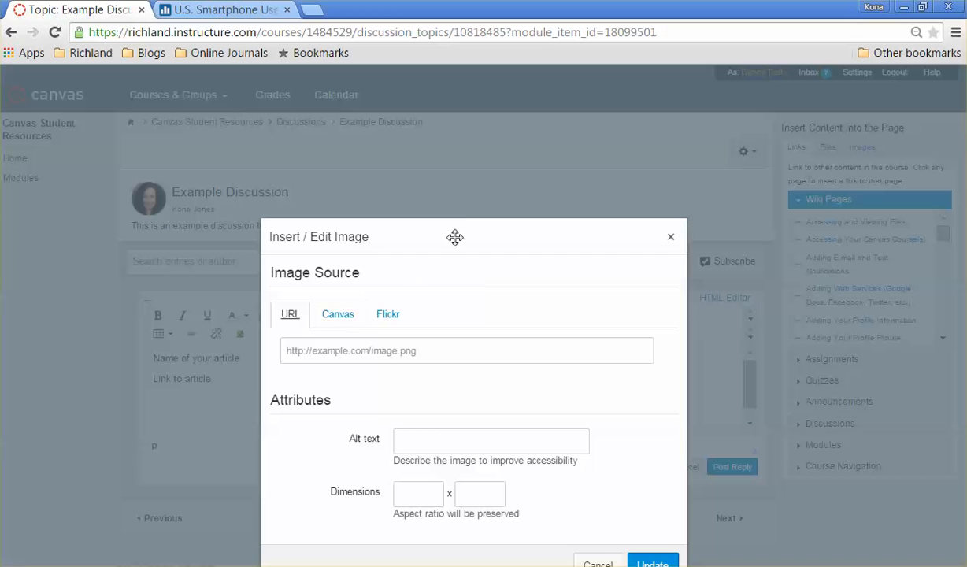
{"action": "left_click_drag", "start_coordinate": [453, 237], "coordinate": [465, 155]}
{"action": "left_click", "coordinate": [355, 230]}
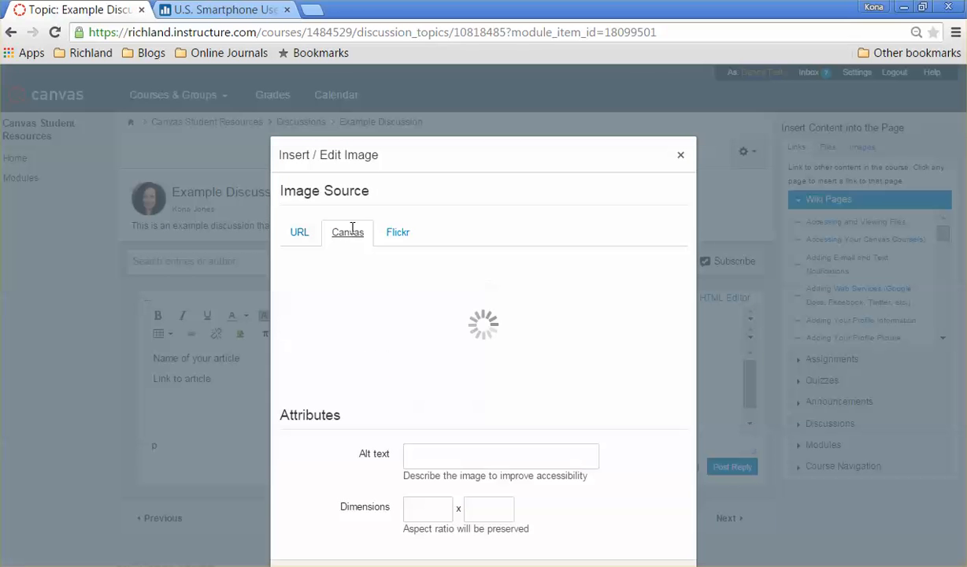
{"action": "left_click", "coordinate": [296, 263]}
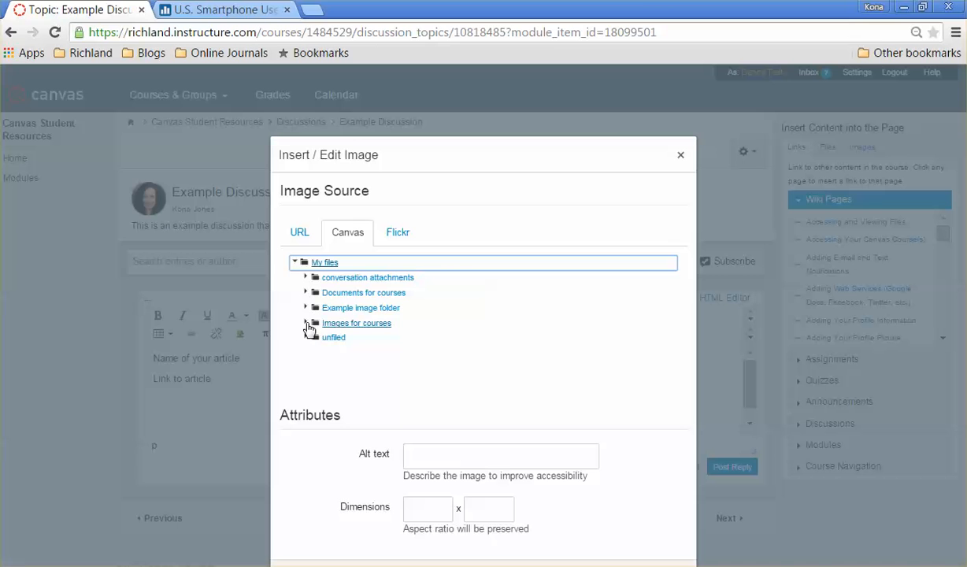
{"action": "left_click", "coordinate": [306, 324]}
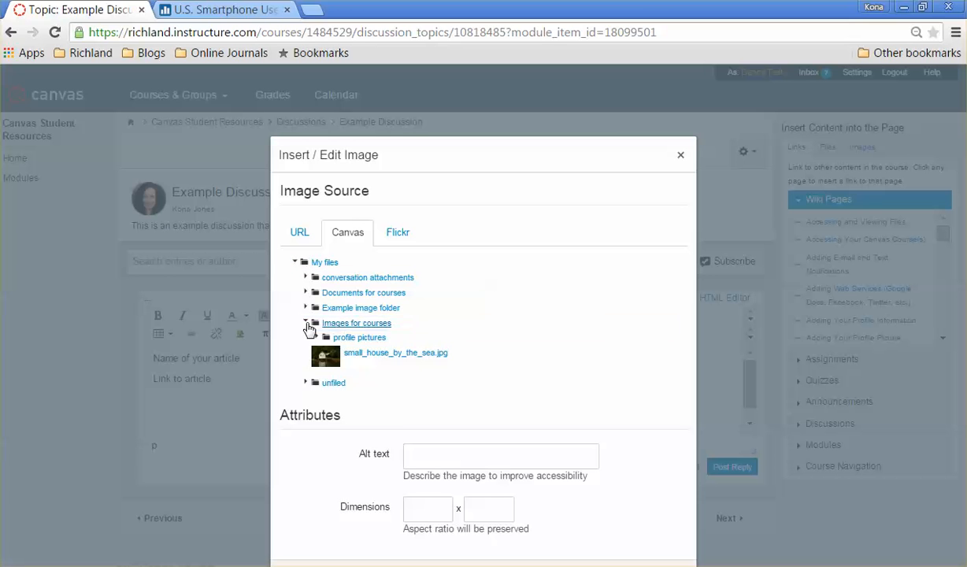
{"action": "left_click", "coordinate": [306, 324]}
{"action": "left_click", "coordinate": [305, 309]}
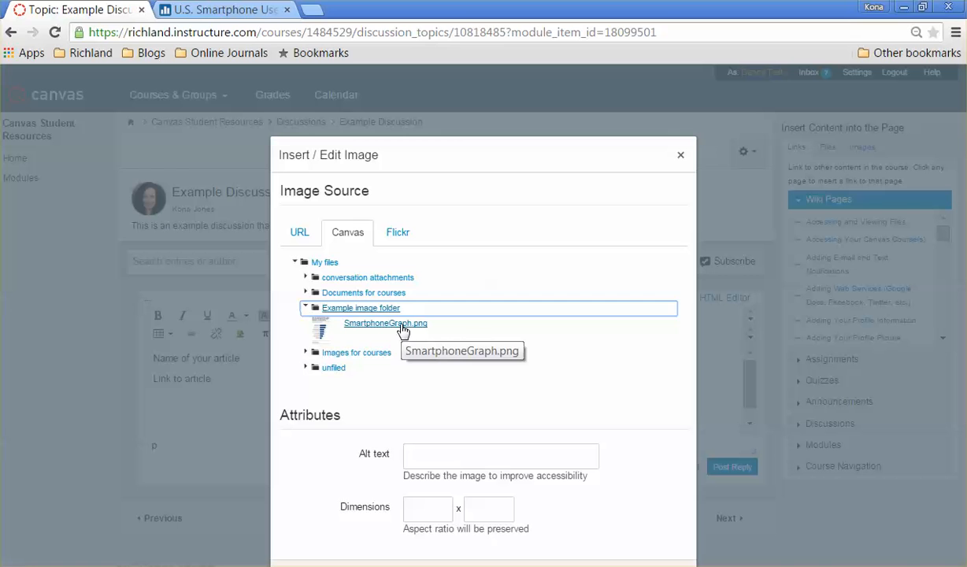
{"action": "left_click", "coordinate": [389, 331]}
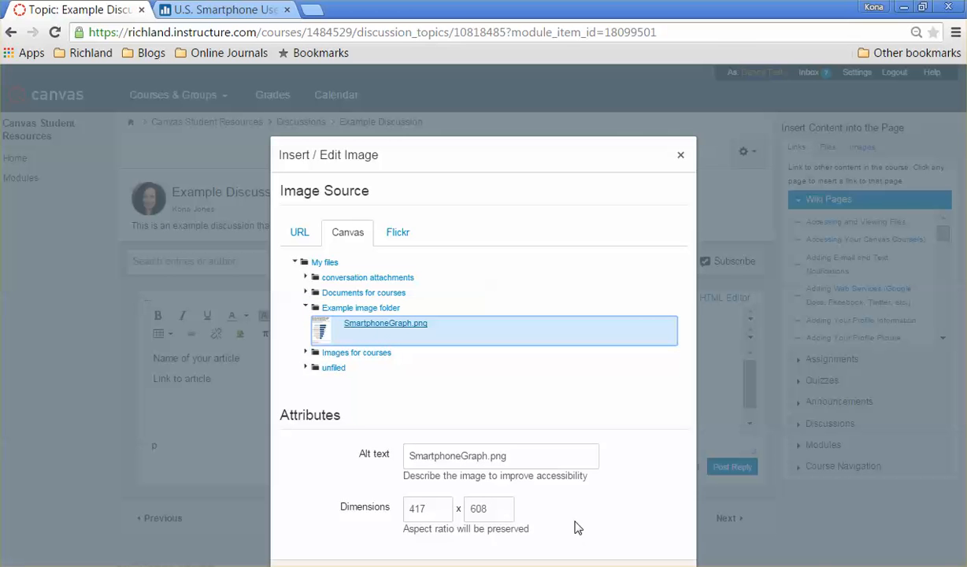
Set the image width to 300
{"action": "left_click", "coordinate": [430, 510]}
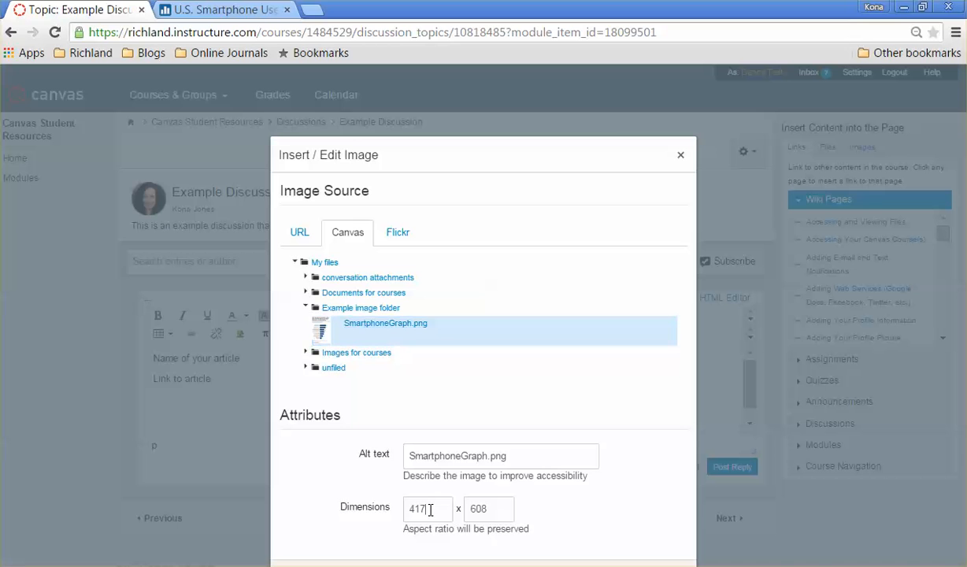
{"action": "left_click_drag", "start_coordinate": [430, 509], "coordinate": [405, 509]}
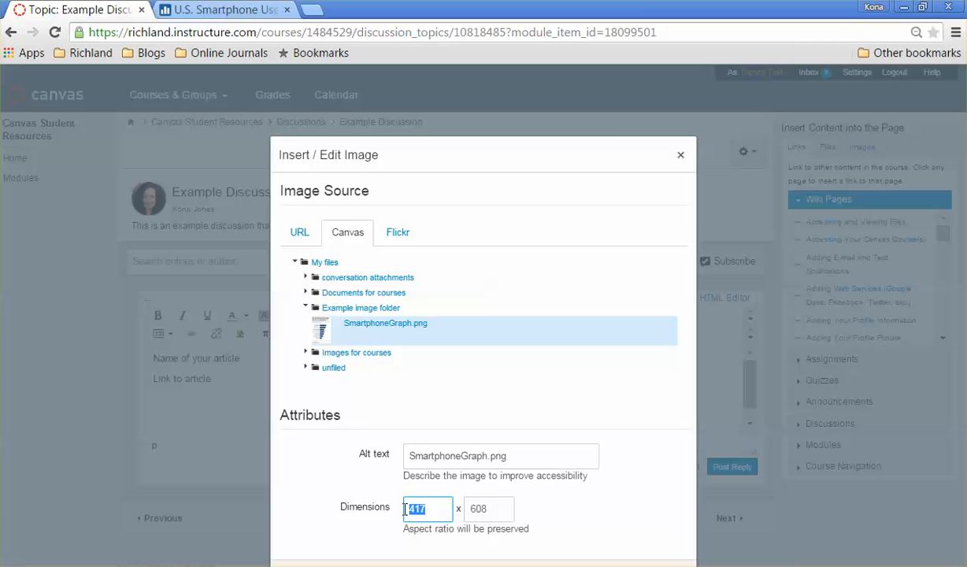
{"action": "type", "text": "300"}
{"action": "left_click", "coordinate": [594, 510]}
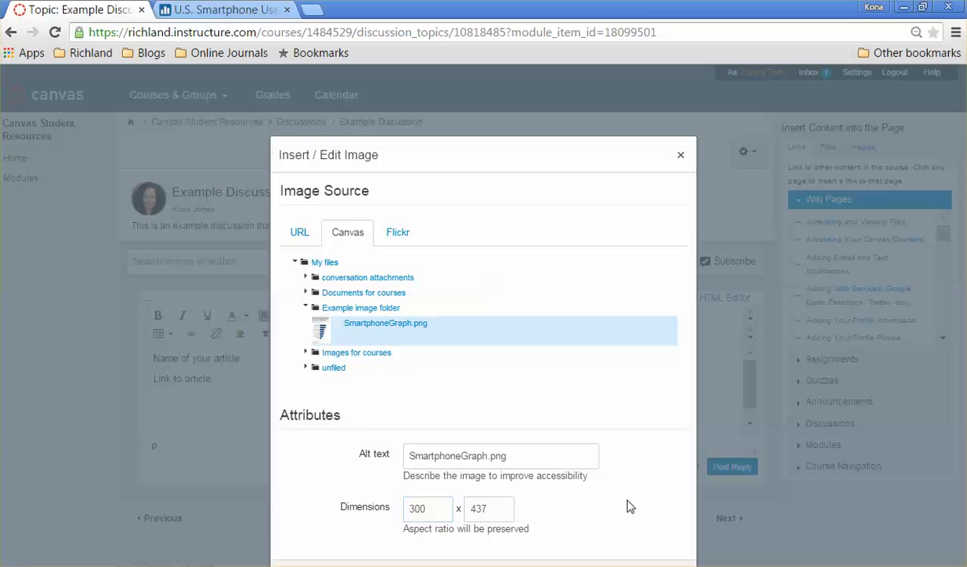
Insert the selected SmartphoneGraph.png image into the reply
{"action": "left_click_drag", "start_coordinate": [603, 182], "coordinate": [611, 67]}
{"action": "left_click", "coordinate": [644, 363]}
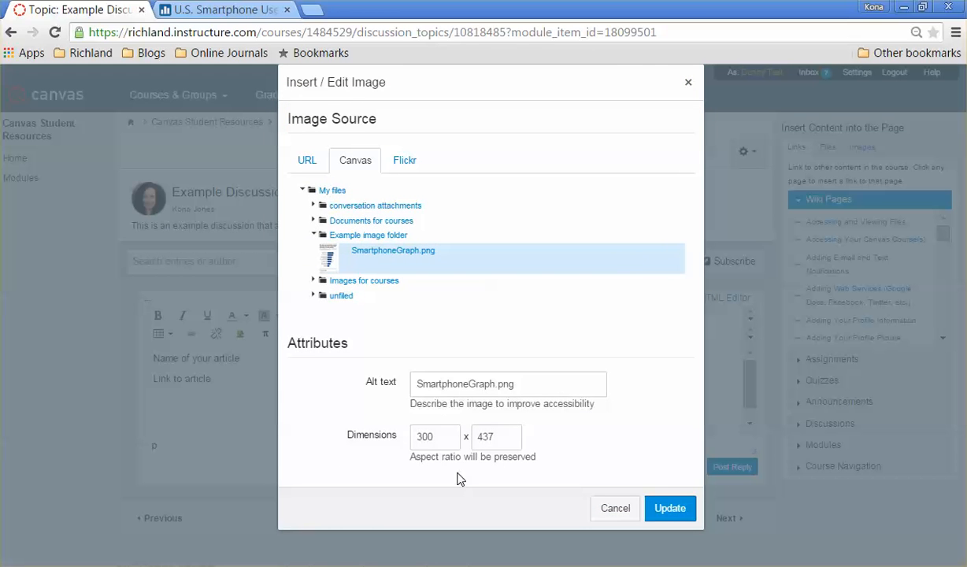
{"action": "left_click", "coordinate": [671, 508]}
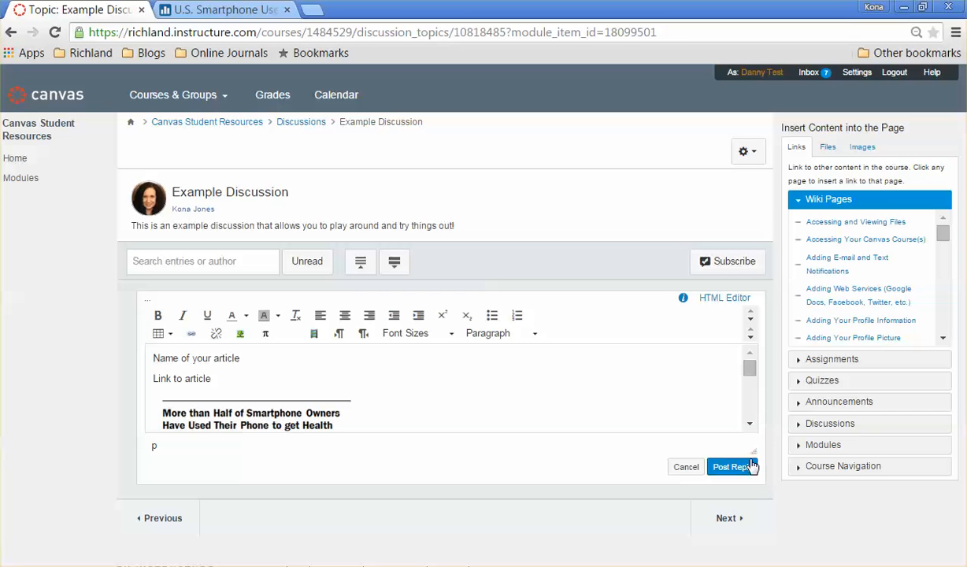
Enlarge the reply editor and add the lines "Question 1" and "Question 2" below "Link to article"
{"action": "left_click_drag", "start_coordinate": [755, 452], "coordinate": [740, 501]}
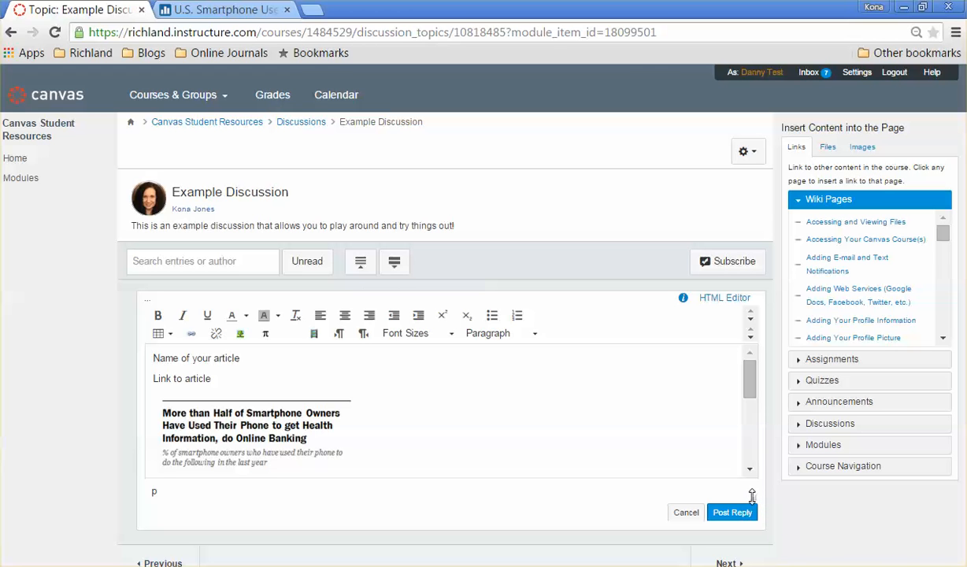
{"action": "left_click_drag", "start_coordinate": [752, 495], "coordinate": [748, 566]}
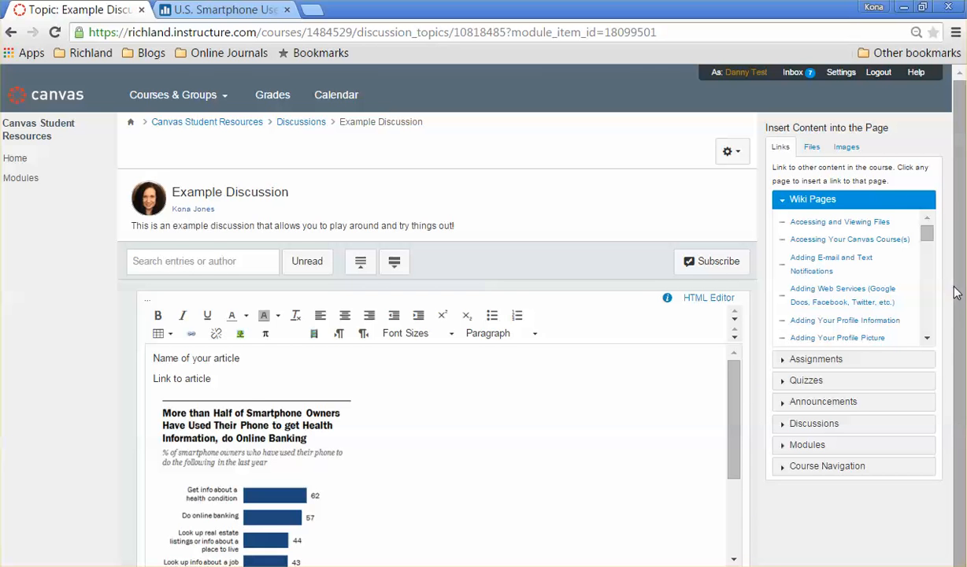
{"action": "scroll", "coordinate": [955, 303], "scroll_direction": "down", "scroll_amount": 1}
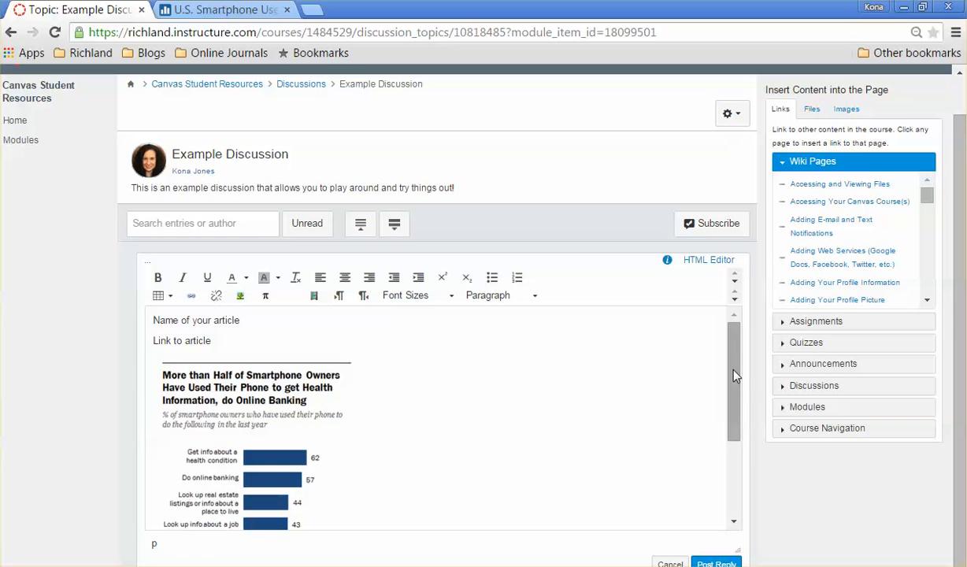
{"action": "left_click_drag", "start_coordinate": [733, 369], "coordinate": [716, 353]}
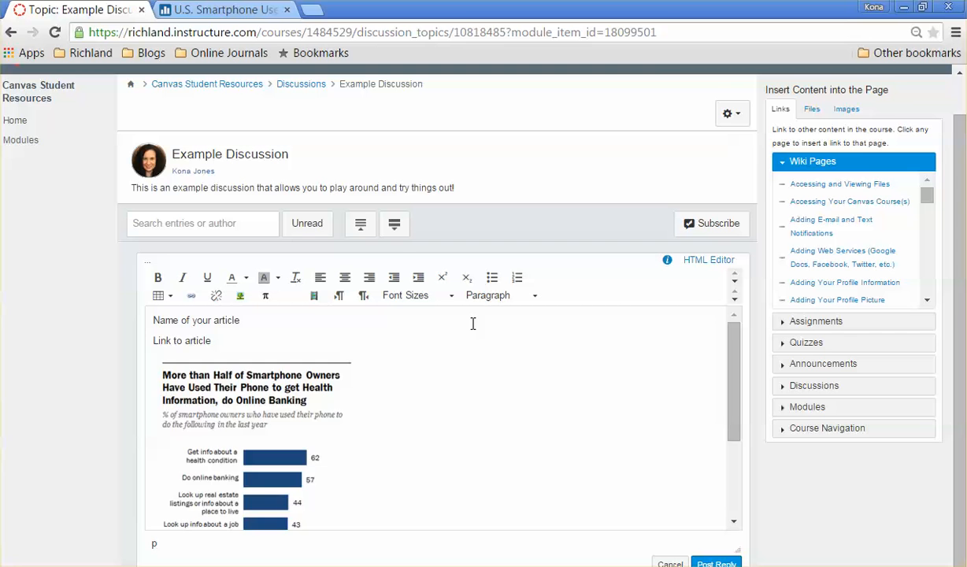
{"action": "key", "text": "Return"}
{"action": "type", "text": "Question "}
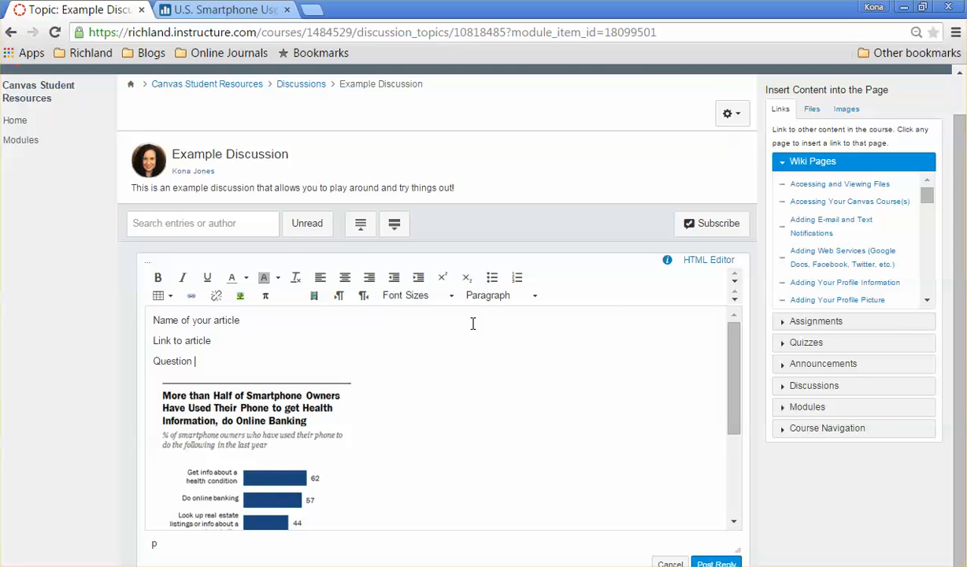
{"action": "type", "text": "1"}
{"action": "key", "text": "Return"}
{"action": "type", "text": "Question 2"}
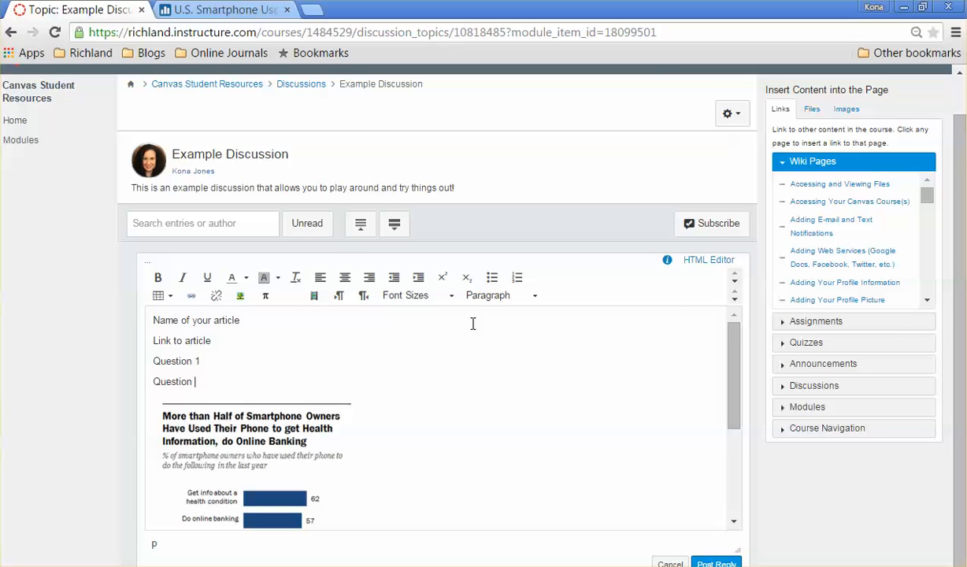
Copy the article's web address from the U.S. Smartphone tab and paste it over the "Link to article" line
{"action": "left_click", "coordinate": [229, 10]}
{"action": "left_click", "coordinate": [252, 33]}
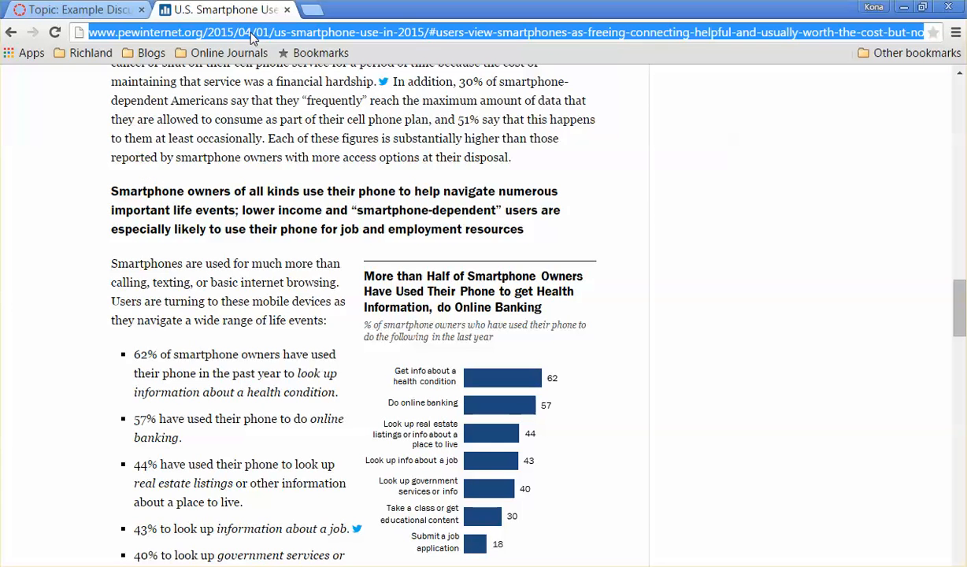
{"action": "left_click", "coordinate": [79, 9]}
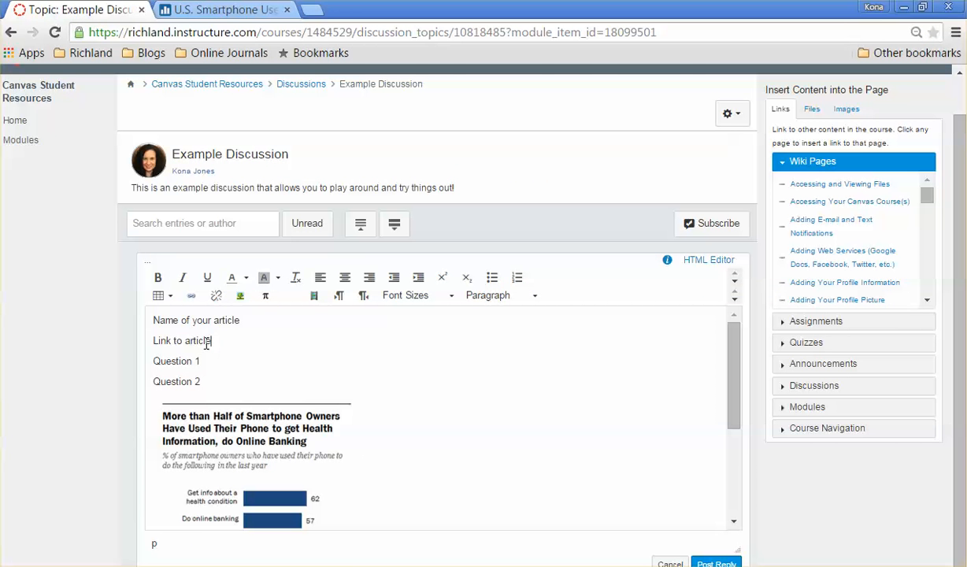
{"action": "left_click_drag", "start_coordinate": [211, 342], "coordinate": [144, 350]}
{"action": "type", "text": "http://www.pewinternet.org/2015/04/01/us-smartphone-use-in-2015/#users-view-smartphones-as-freeing-connecting-helpful-and-usually-worth-the-cost-but-not-always-essential"}
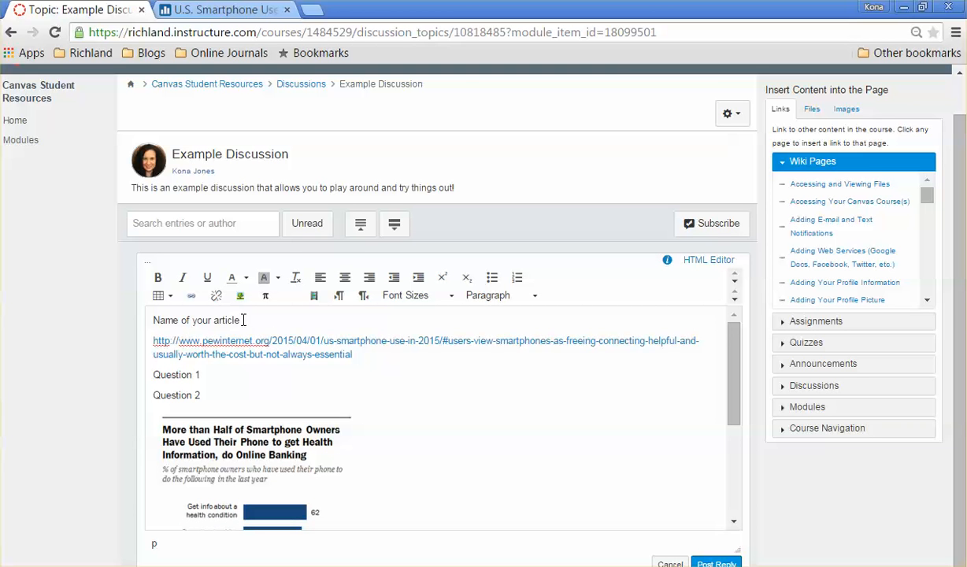
Link the "Name of your article" text to the copied article URL
{"action": "left_click_drag", "start_coordinate": [242, 319], "coordinate": [150, 320]}
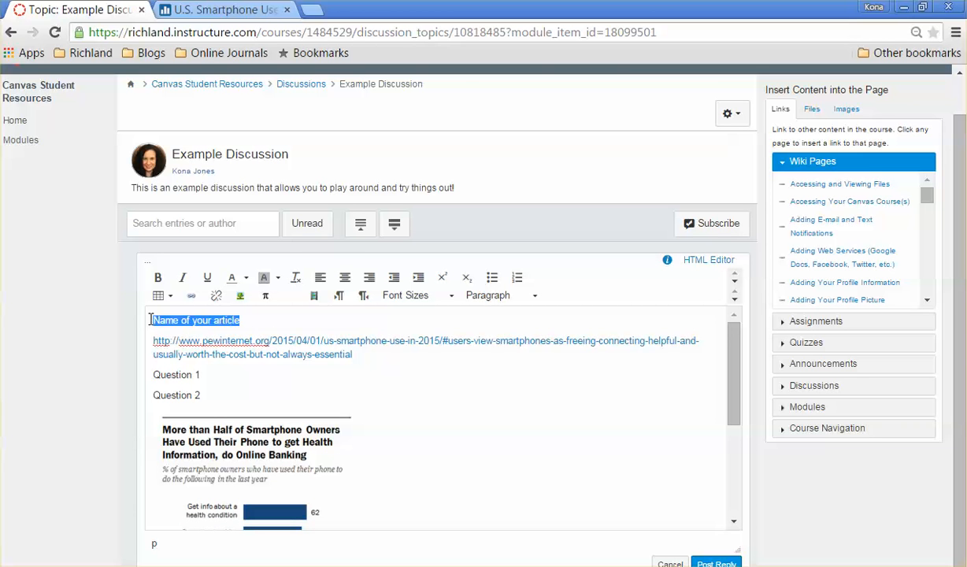
{"action": "left_click", "coordinate": [194, 300]}
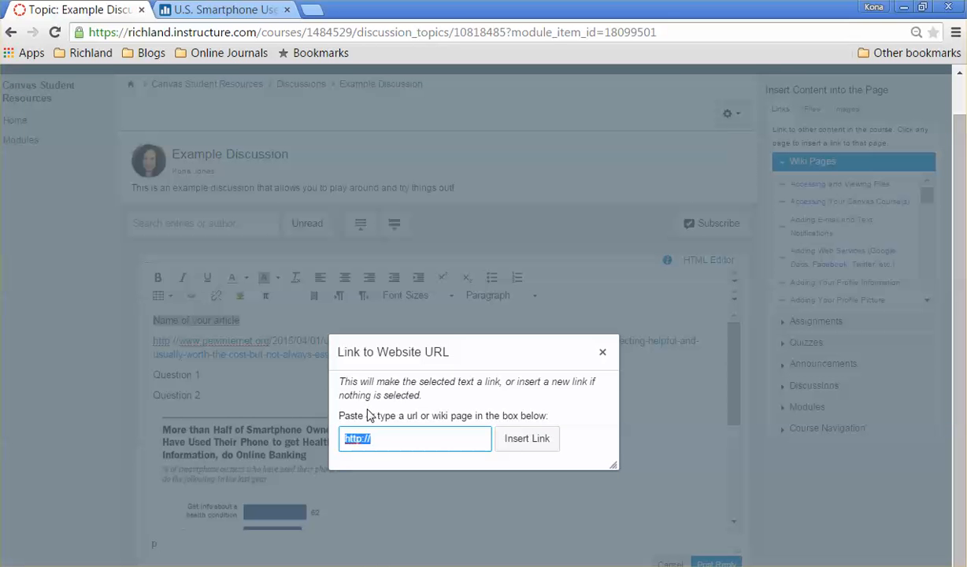
{"action": "type", "text": "http://www.pewinternet.org/2015/04/01/us-smartphone-use-in-2015/#users-view-smartphones-as-freeing-connecting-helpful-and-usually-worth-the-cost-but-not-always-essential"}
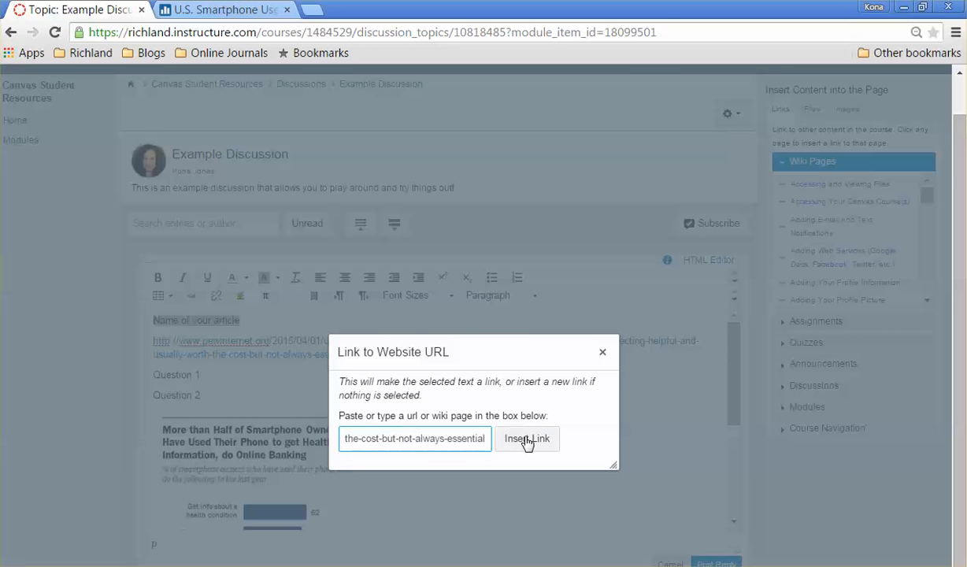
{"action": "left_click", "coordinate": [525, 439]}
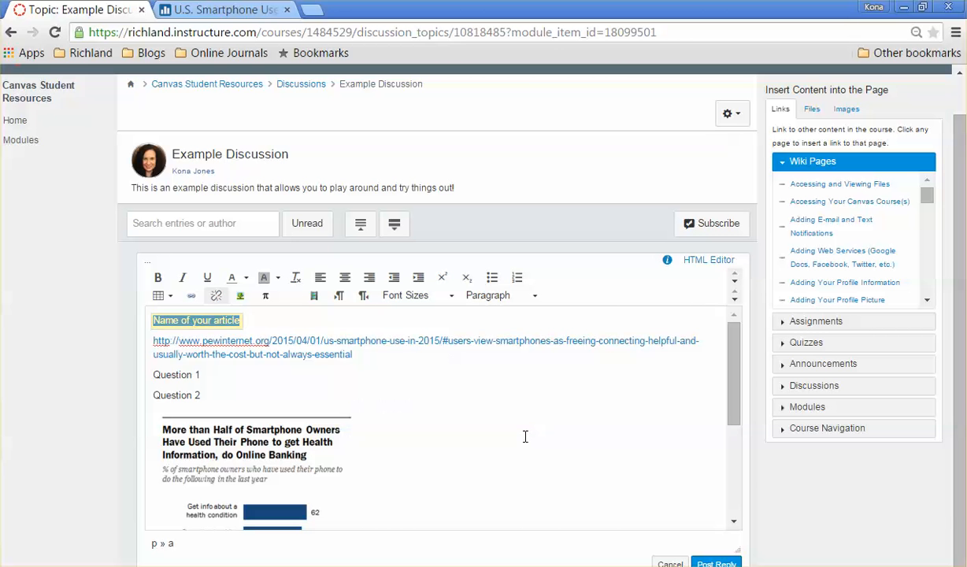
Delete the pasted URL line from the reply
{"action": "left_click", "coordinate": [263, 321]}
{"action": "left_click_drag", "start_coordinate": [356, 354], "coordinate": [146, 334]}
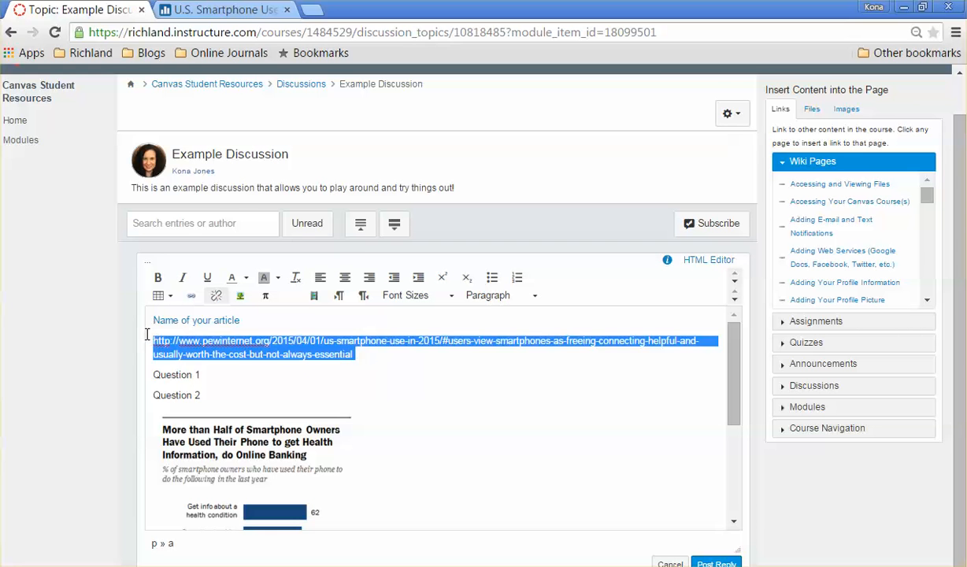
{"action": "key", "text": "BackSpace"}
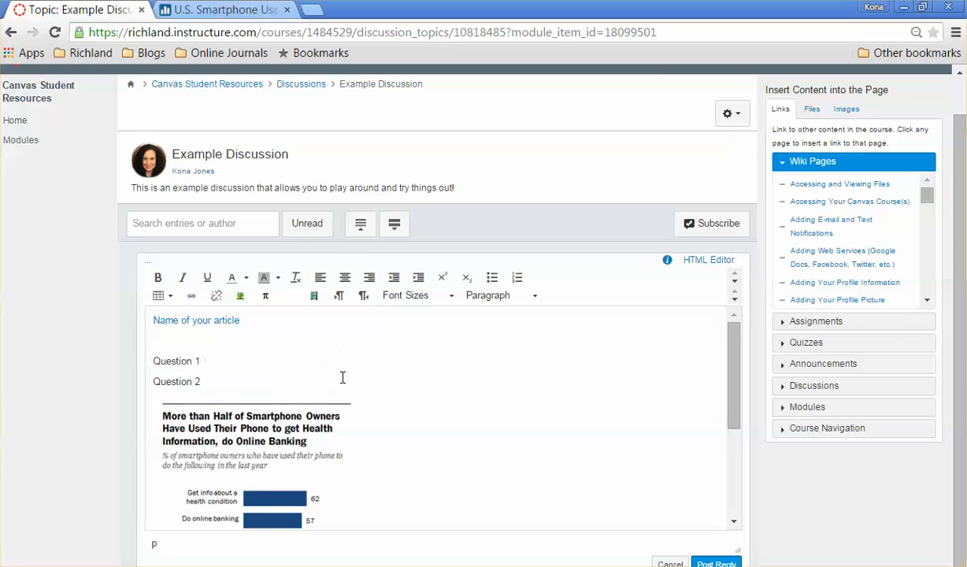
{"action": "key", "text": "BackSpace"}
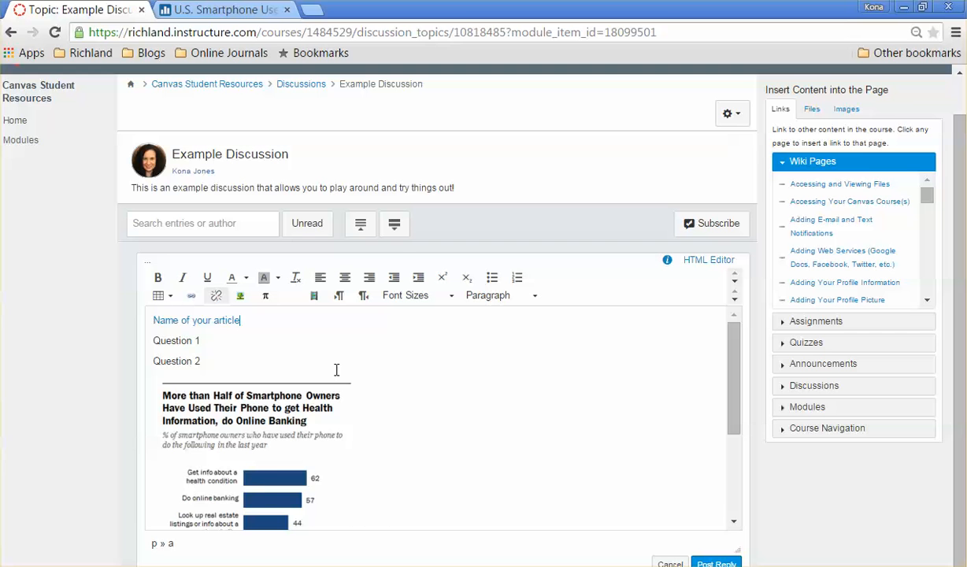
Insert a 2 x 1 table at the top of the reply
{"action": "left_click", "coordinate": [154, 321]}
{"action": "key", "text": "Return"}
{"action": "left_click", "coordinate": [155, 321]}
{"action": "left_click", "coordinate": [161, 302]}
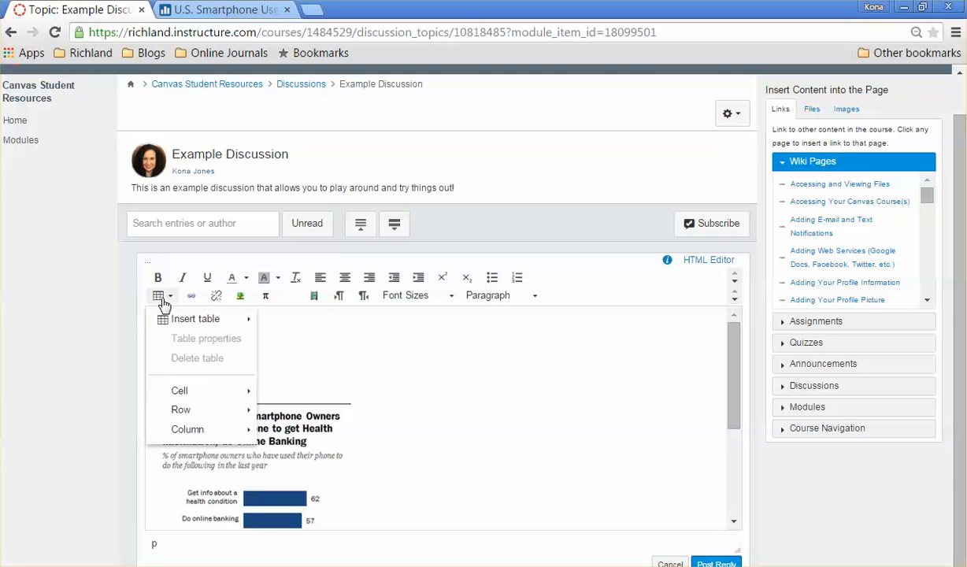
{"action": "mouse_move", "coordinate": [166, 318]}
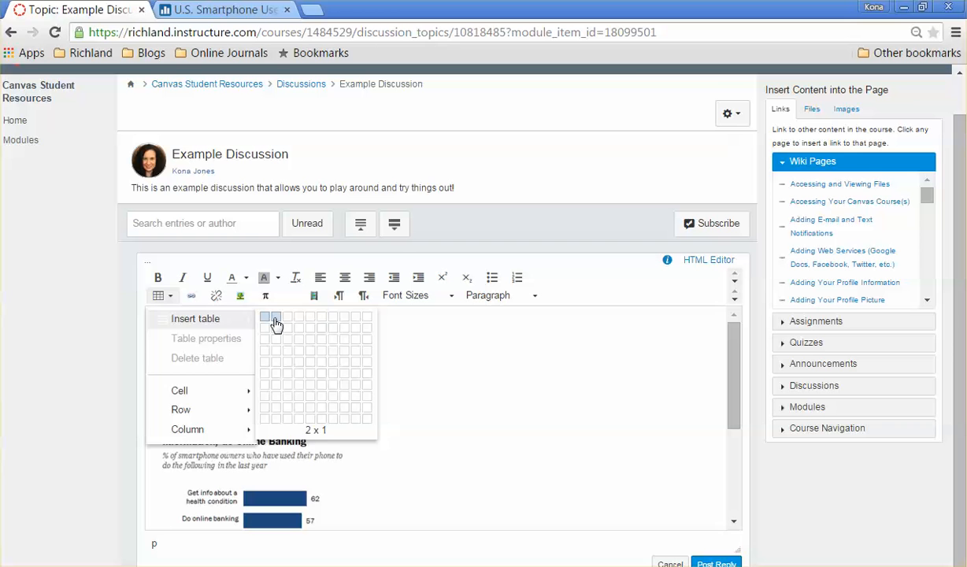
{"action": "left_click", "coordinate": [276, 322]}
Move the chart image into the table's second cell
{"action": "left_click", "coordinate": [225, 450]}
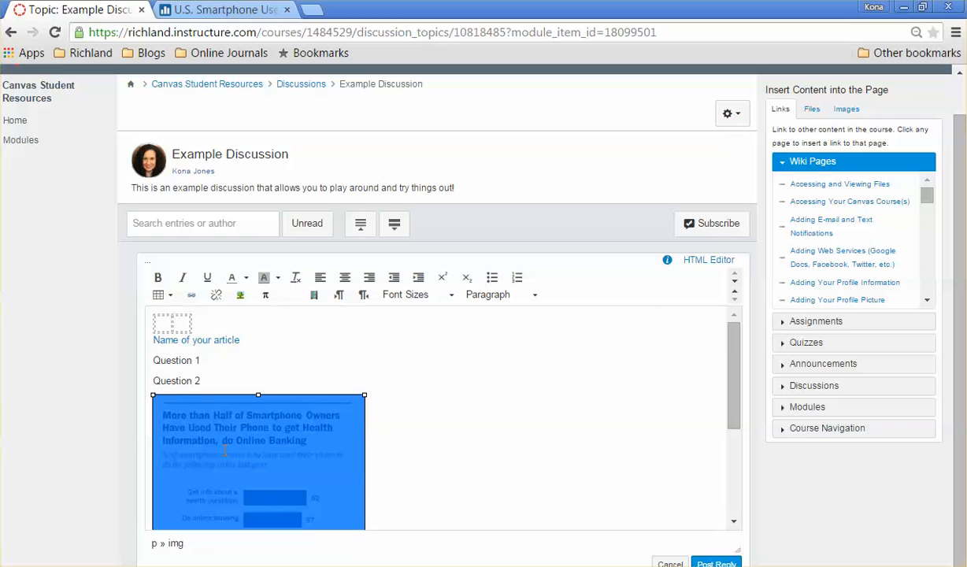
{"action": "left_click_drag", "start_coordinate": [209, 441], "coordinate": [196, 332]}
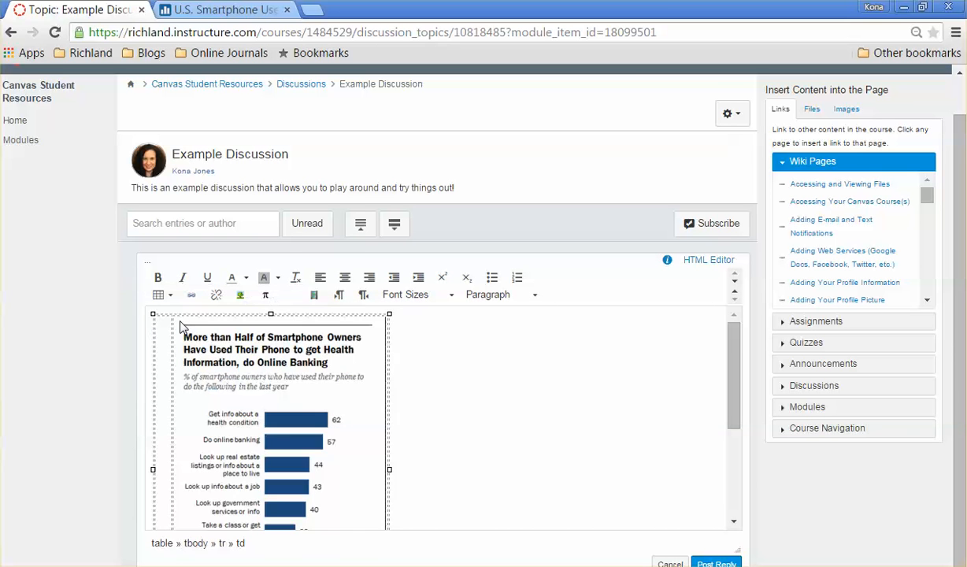
Move the article name and question lines into the table's first cell
{"action": "scroll", "coordinate": [702, 383], "scroll_direction": "down", "scroll_amount": 3}
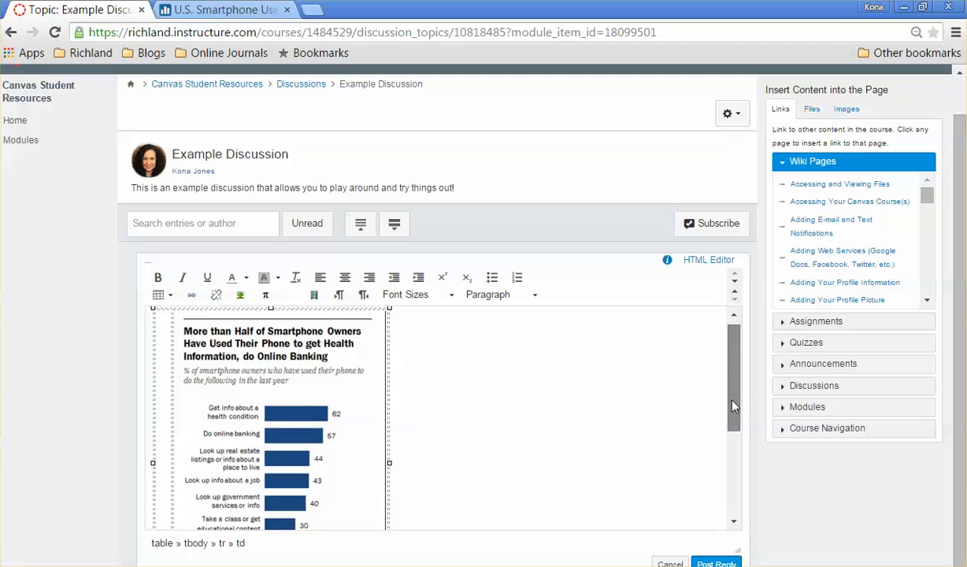
{"action": "left_click_drag", "start_coordinate": [203, 496], "coordinate": [155, 453]}
{"action": "key", "text": "ctrl+c"}
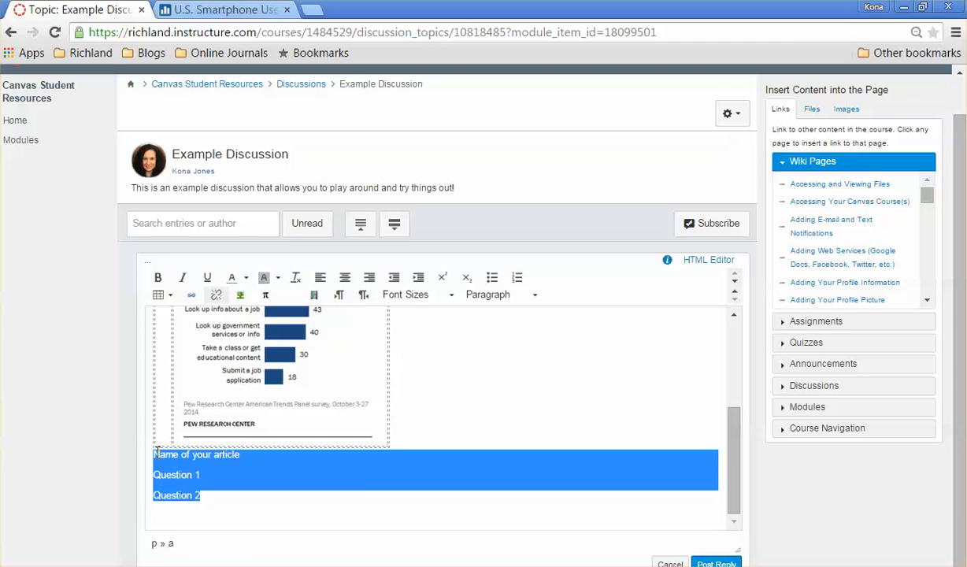
{"action": "key", "text": "Delete"}
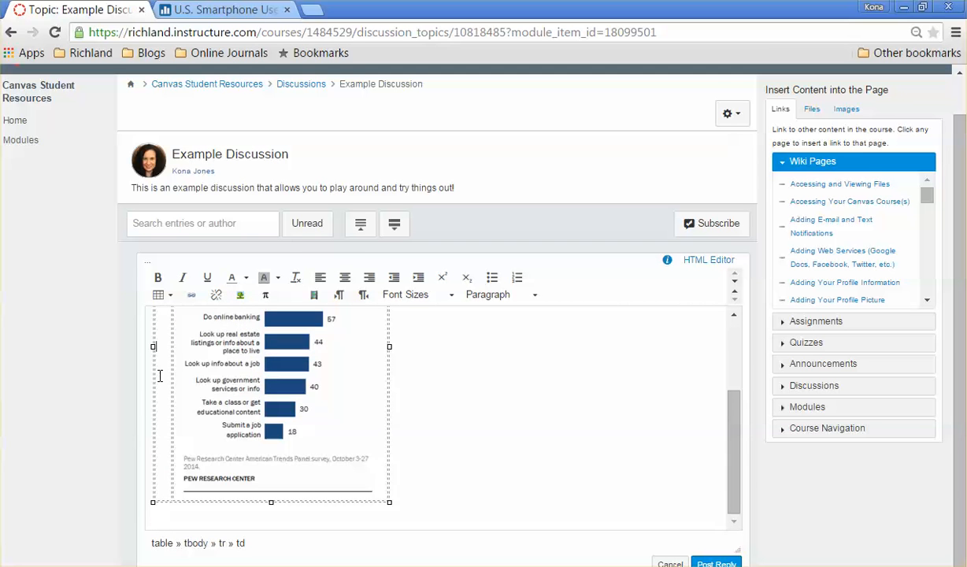
{"action": "key", "text": "ctrl+v"}
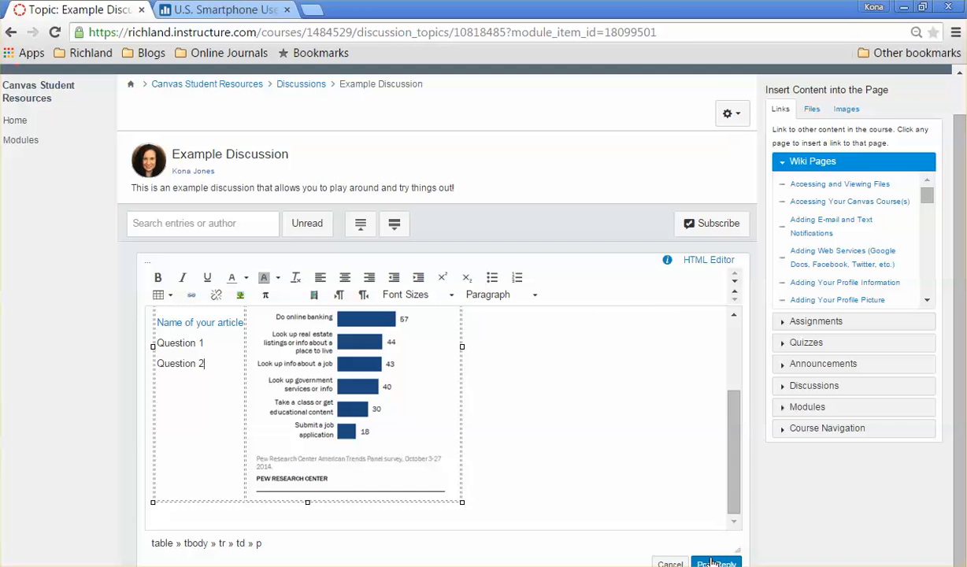
Post the reply and like the posted entry
{"action": "scroll", "coordinate": [702, 469], "scroll_direction": "up", "scroll_amount": 3}
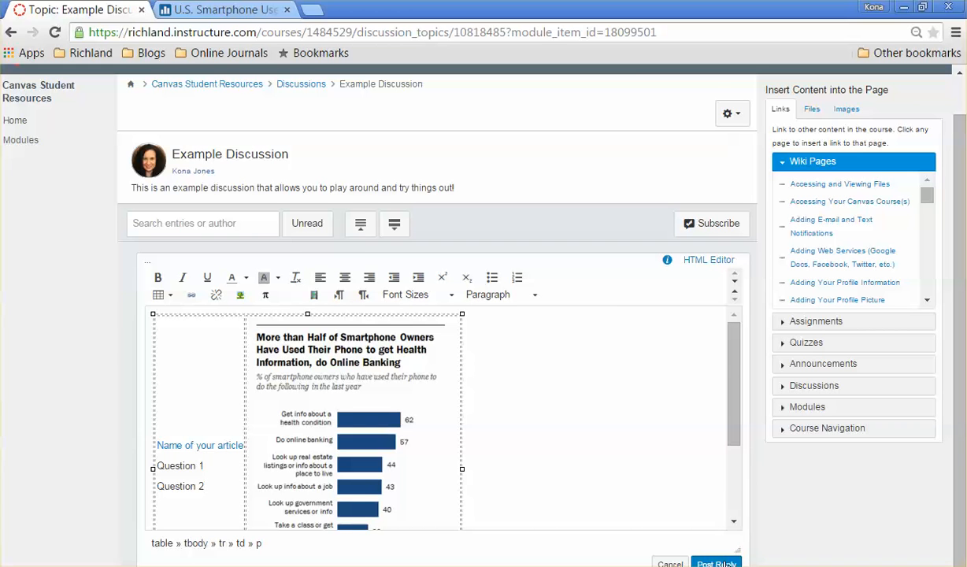
{"action": "scroll", "coordinate": [699, 487], "scroll_direction": "down", "scroll_amount": 2}
{"action": "left_click_drag", "start_coordinate": [735, 547], "coordinate": [732, 496]}
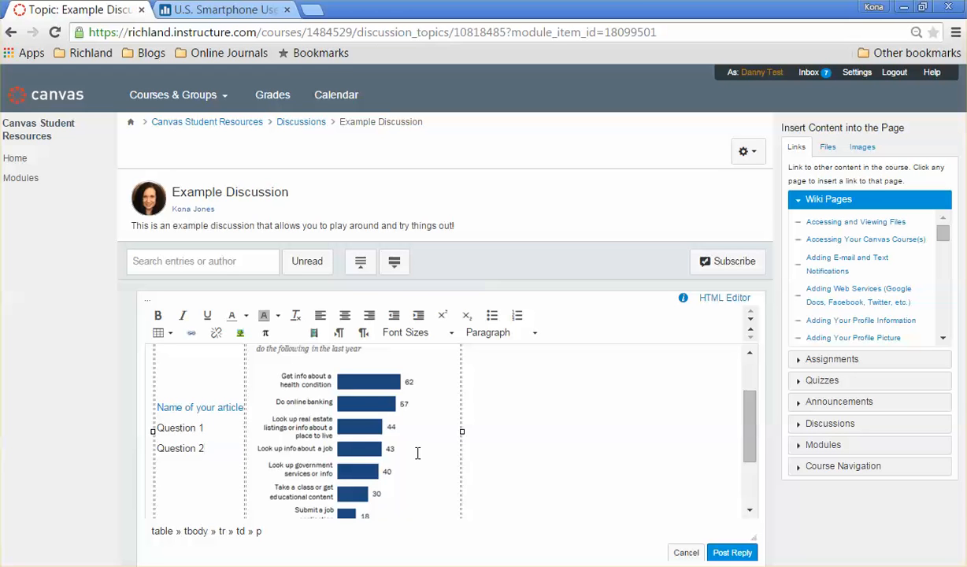
{"action": "scroll", "coordinate": [565, 444], "scroll_direction": "up", "scroll_amount": 2}
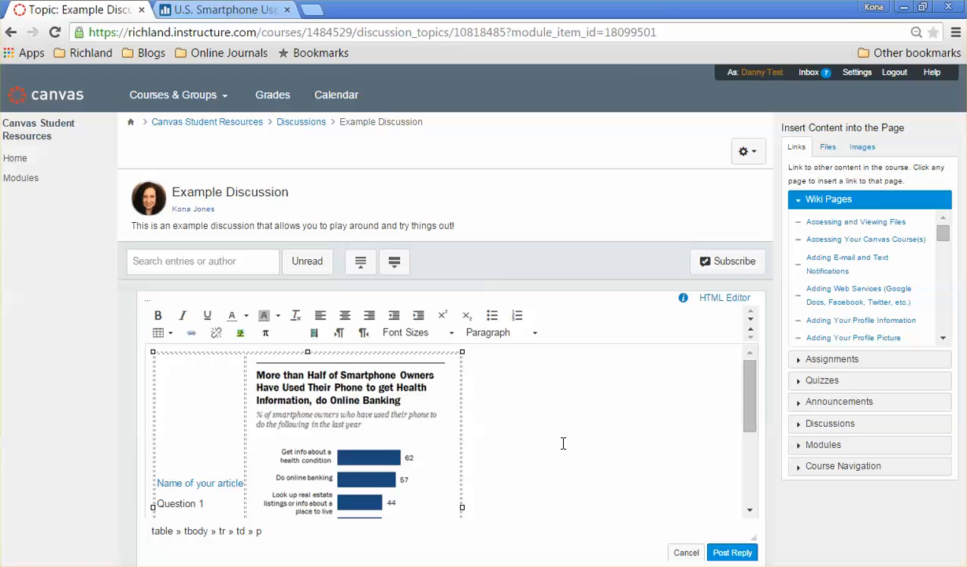
{"action": "scroll", "coordinate": [562, 444], "scroll_direction": "down", "scroll_amount": 2}
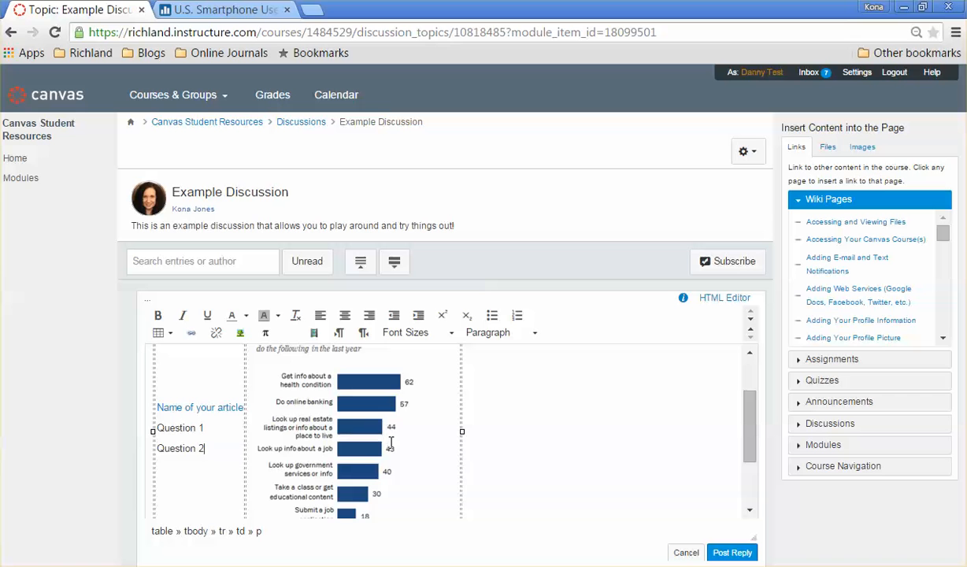
{"action": "scroll", "coordinate": [421, 443], "scroll_direction": "up", "scroll_amount": 1}
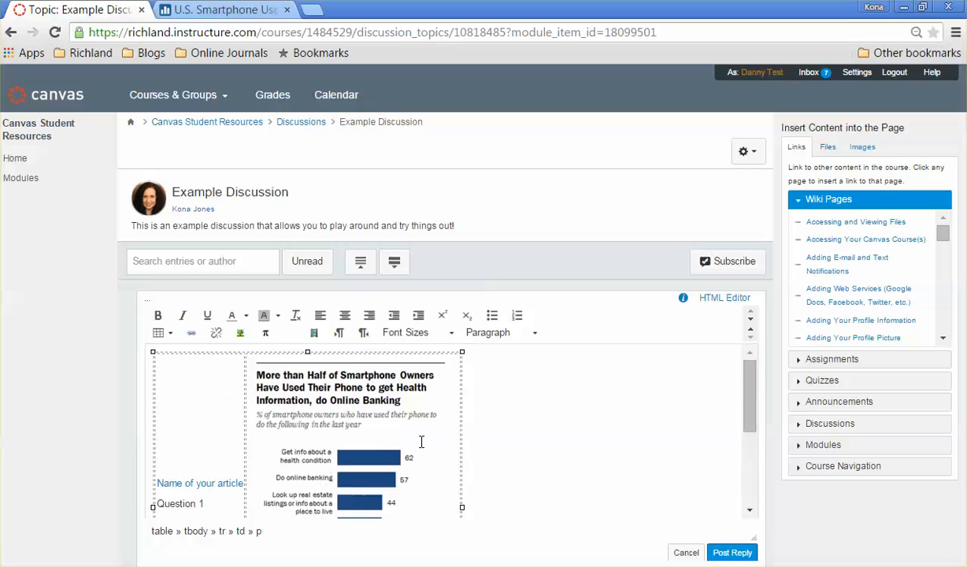
{"action": "scroll", "coordinate": [421, 443], "scroll_direction": "down", "scroll_amount": 1}
{"action": "left_click", "coordinate": [731, 553]}
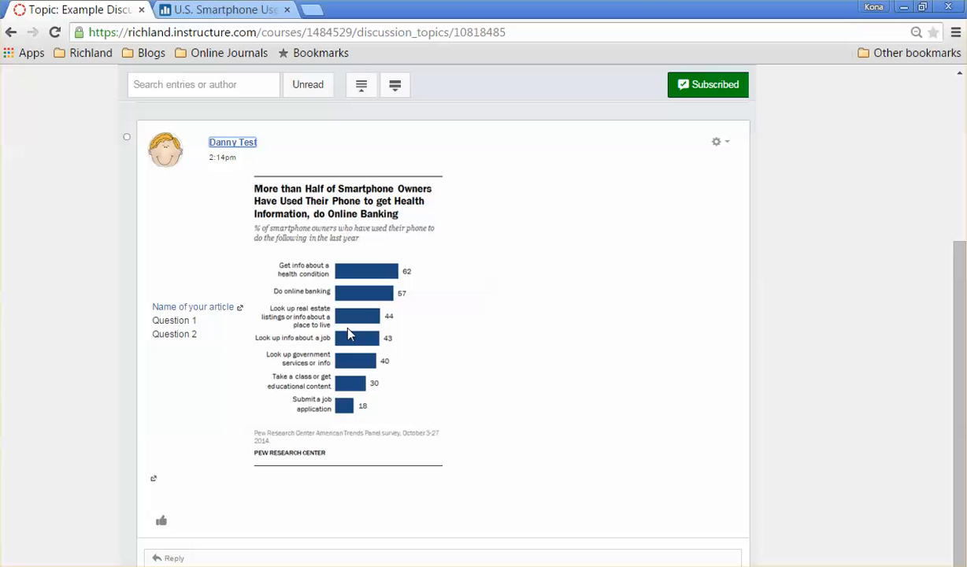
{"action": "left_click", "coordinate": [164, 524]}
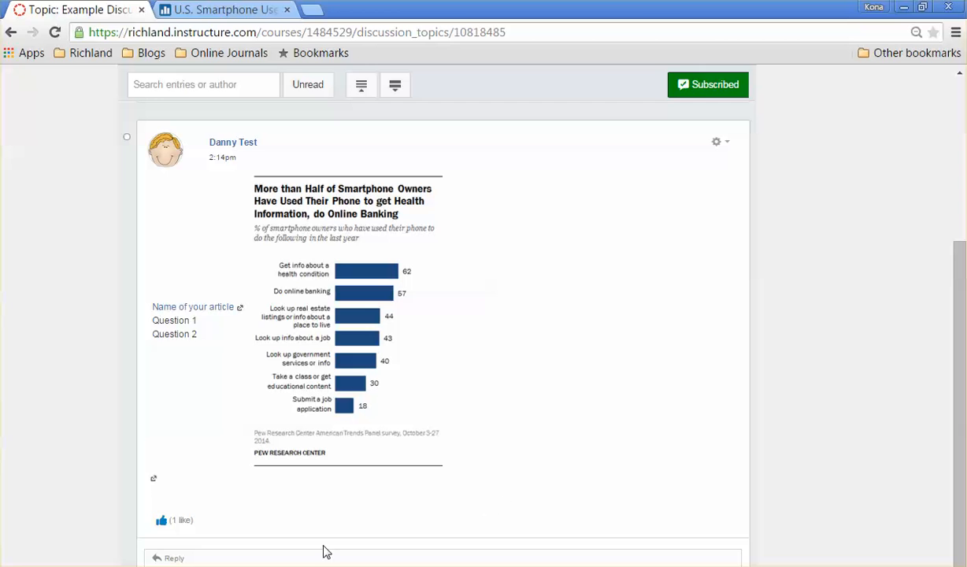
{"action": "left_click", "coordinate": [248, 558]}
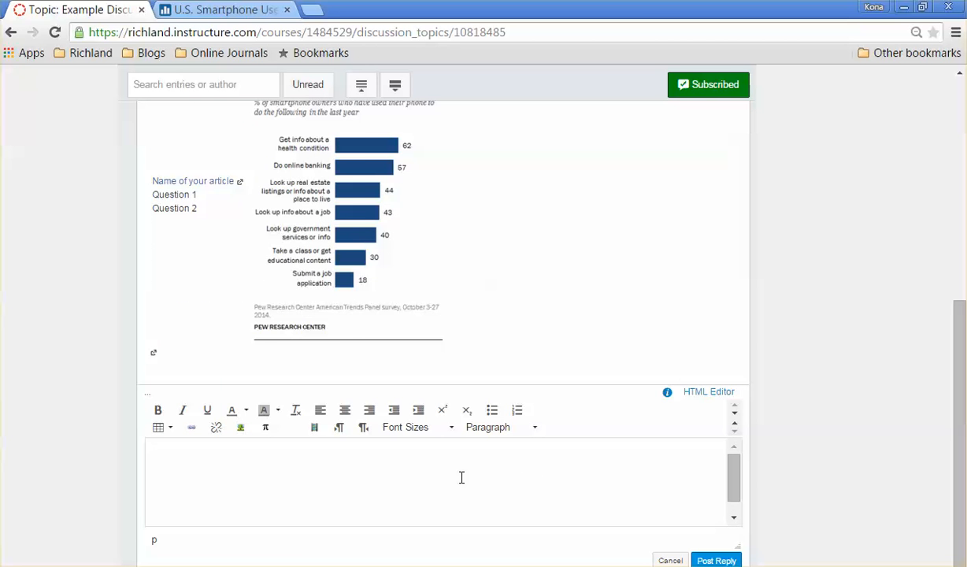
{"action": "scroll", "coordinate": [462, 477], "scroll_direction": "up", "scroll_amount": 1}
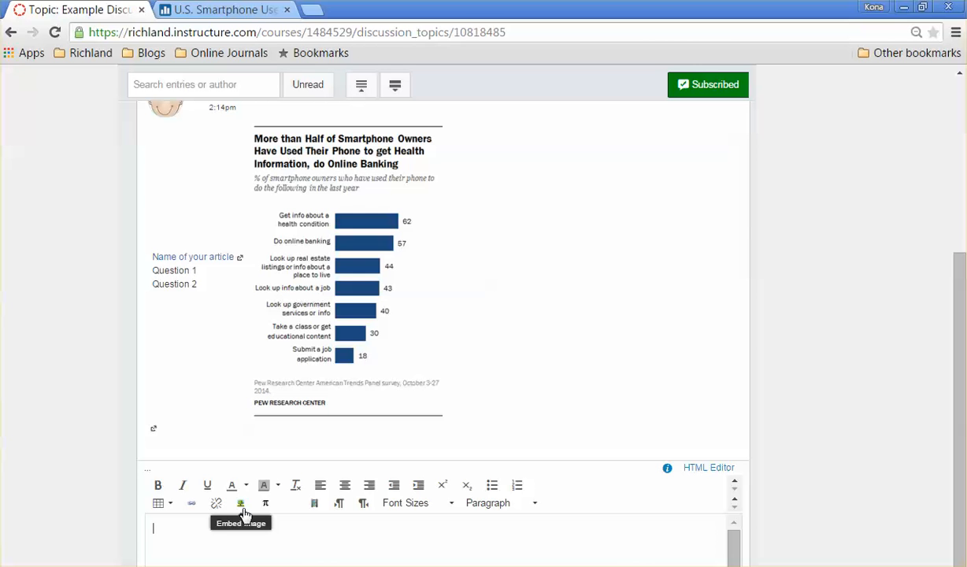
{"action": "scroll", "coordinate": [781, 445], "scroll_direction": "down", "scroll_amount": 1}
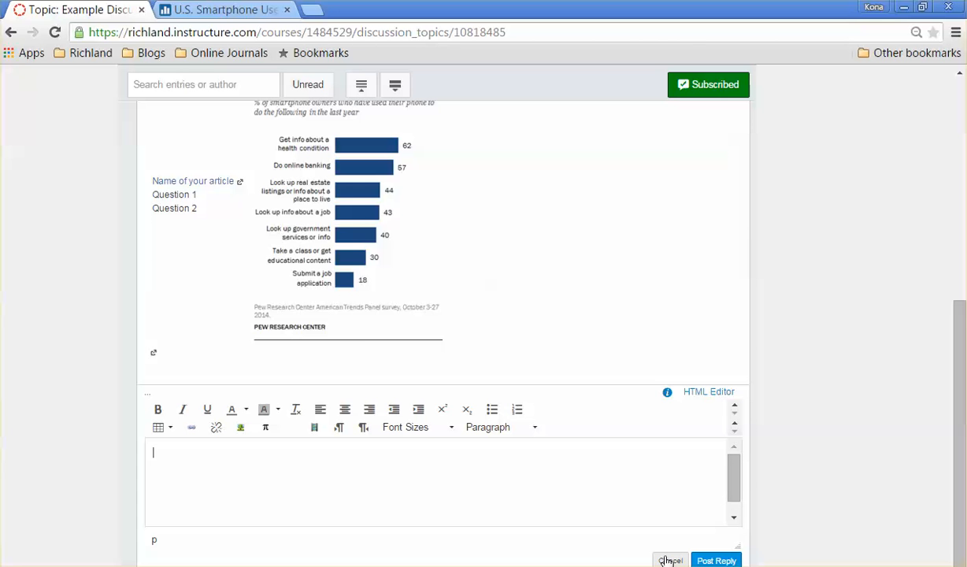
{"action": "scroll", "coordinate": [676, 512], "scroll_direction": "up", "scroll_amount": 3}
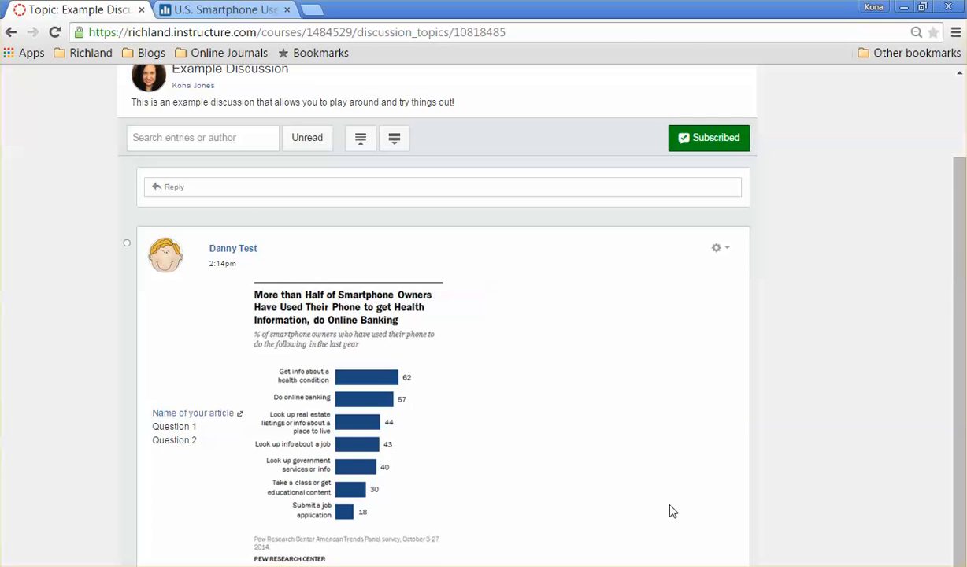
{"action": "scroll", "coordinate": [676, 512], "scroll_direction": "down", "scroll_amount": 2}
{"action": "scroll", "coordinate": [670, 508], "scroll_direction": "down", "scroll_amount": 1}
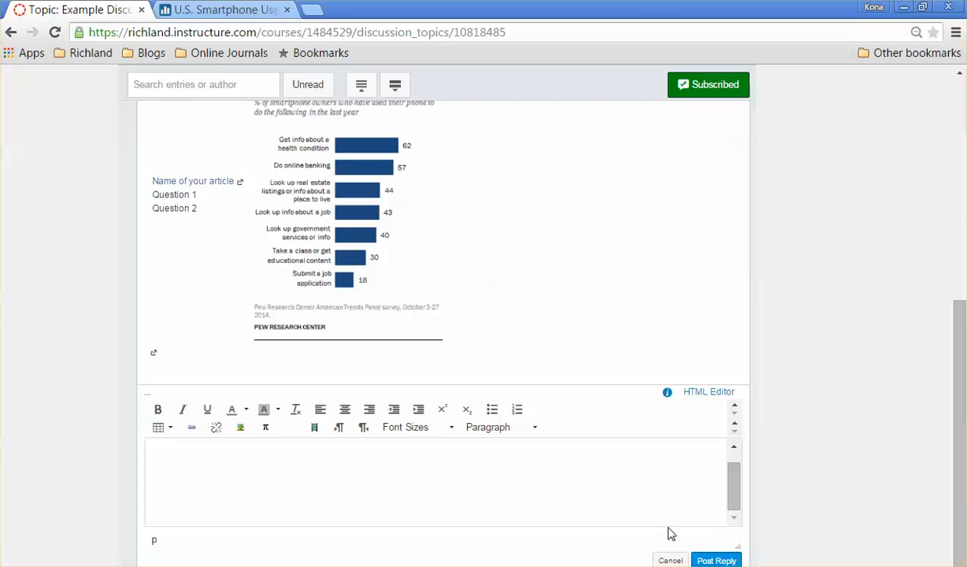
{"action": "left_click", "coordinate": [670, 560]}
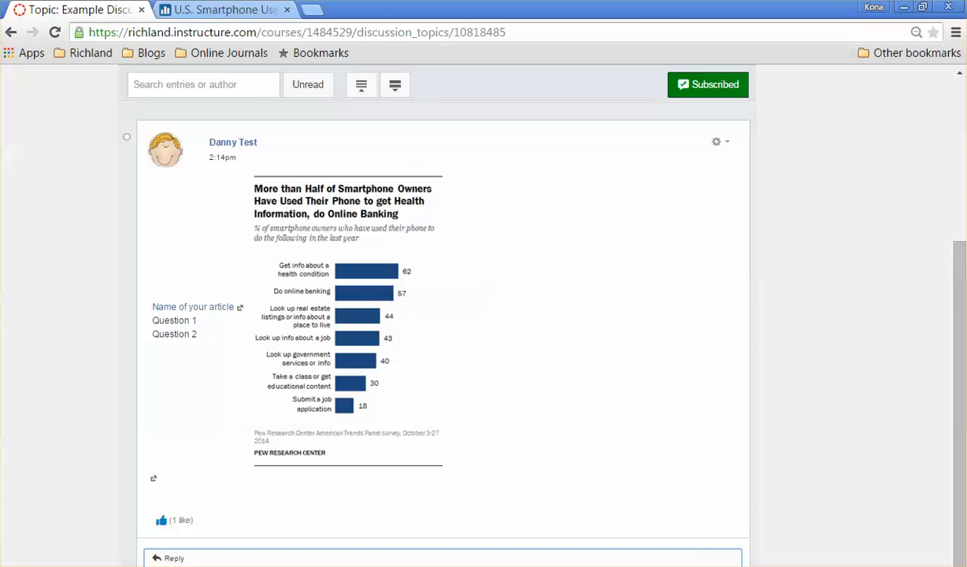